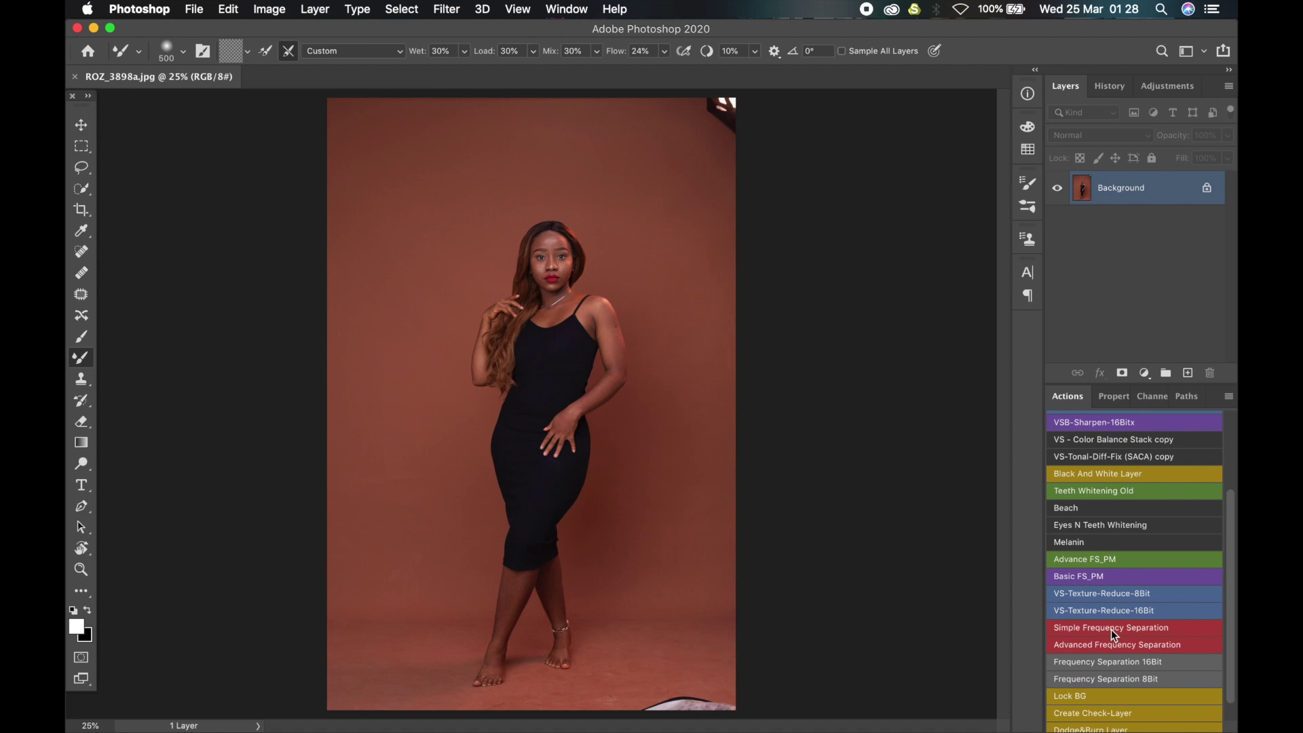
Duplicate the background, run Frequency Separation and blur the low-frequency layer at 21.9 px.
key(super+j)
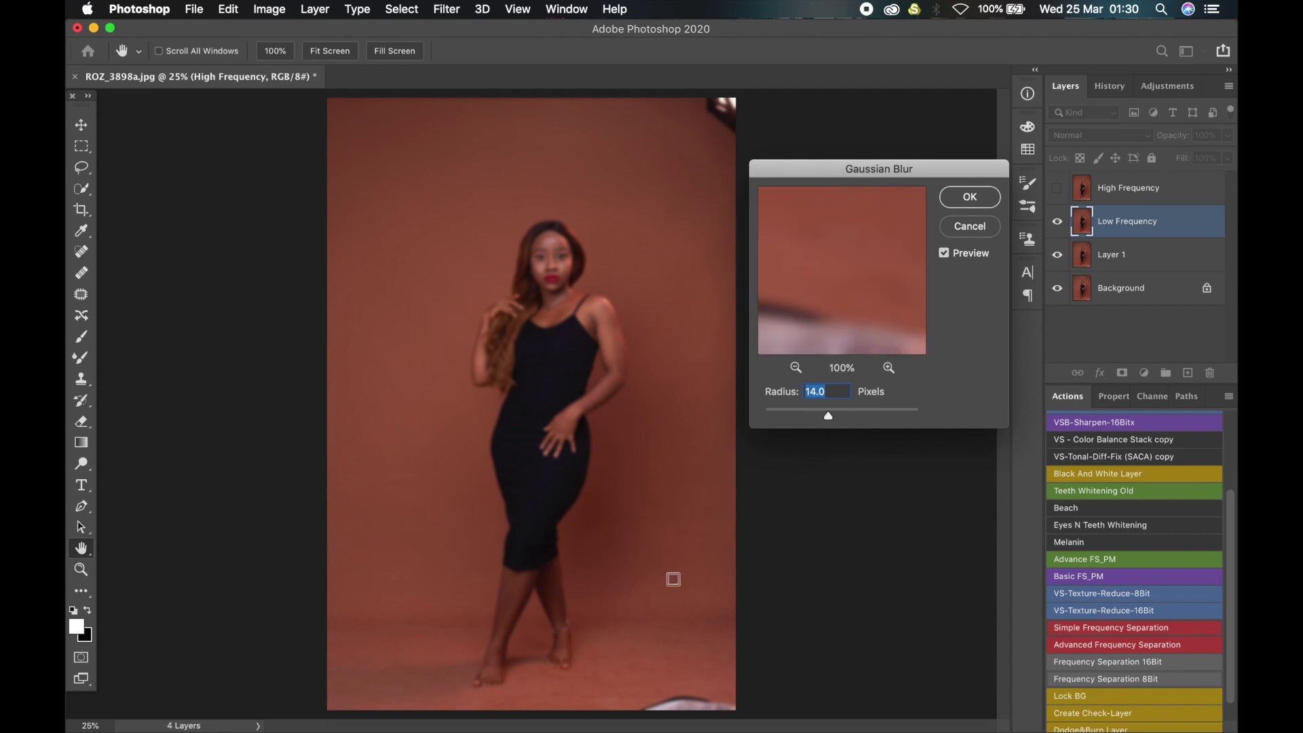
scroll(594, 605, up, 5)
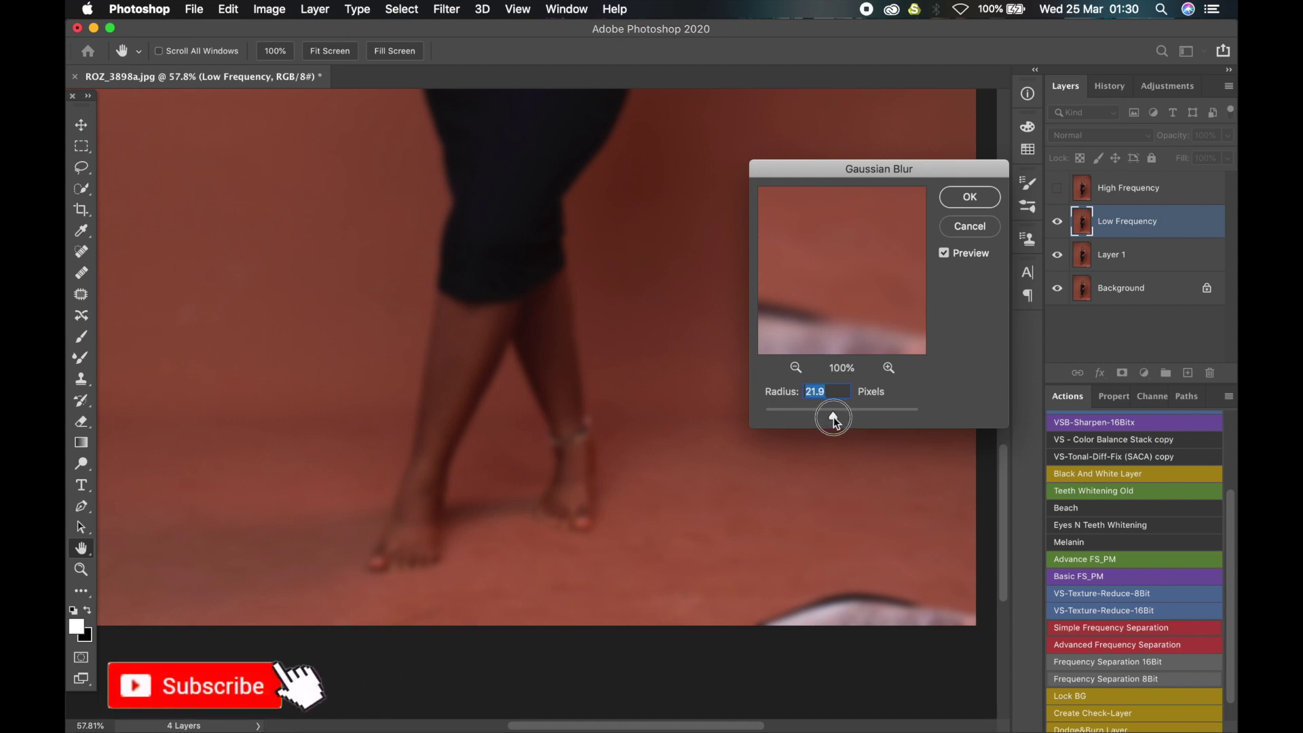
drag(829, 419, 835, 419)
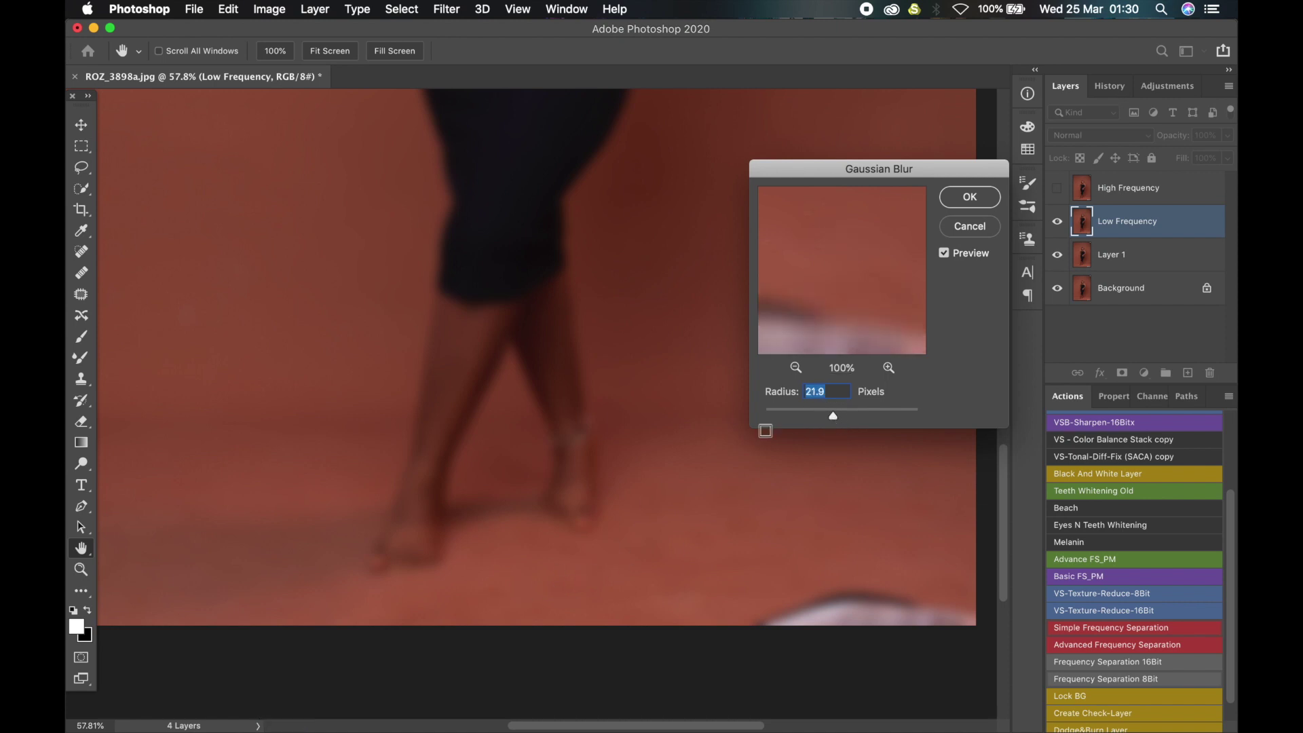
drag(833, 415, 858, 420)
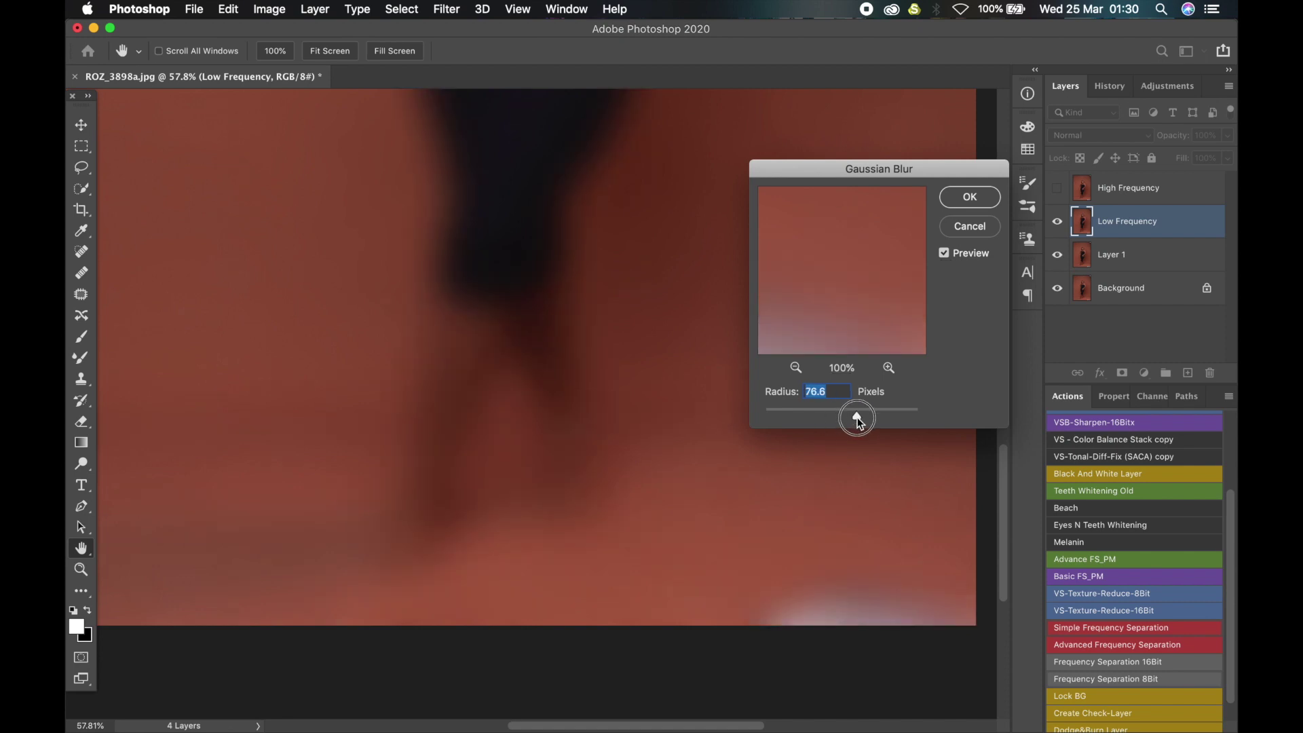
drag(857, 421, 837, 425)
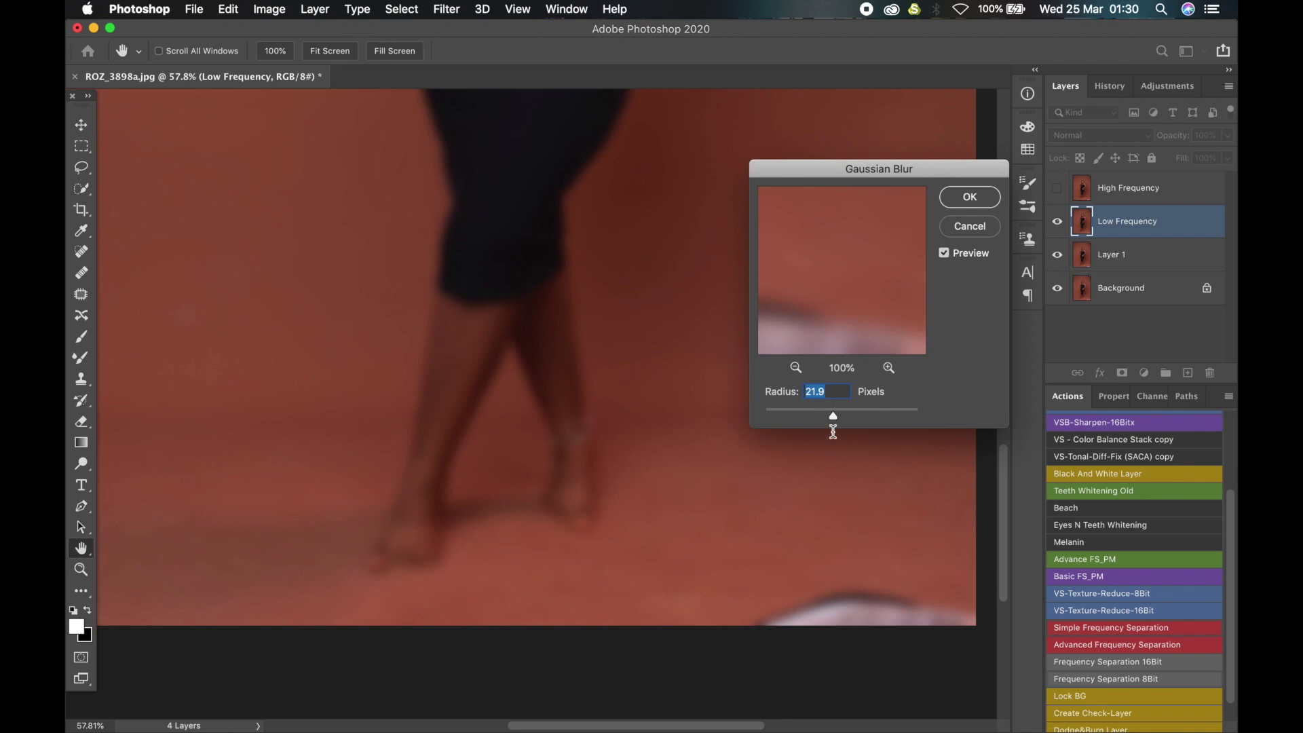
click(988, 195)
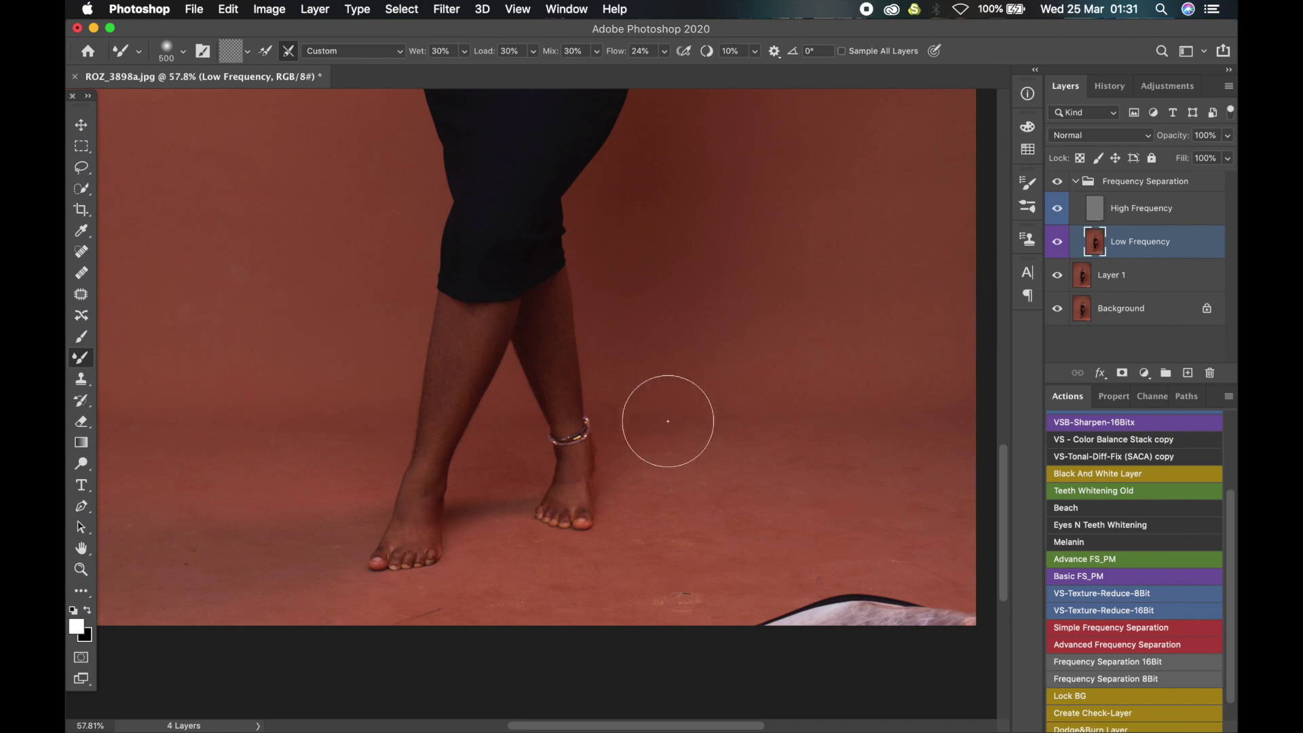
Select the Clone Stamp tool and look through Edit > Toolbar's Customize Toolbar before closing it.
click(81, 378)
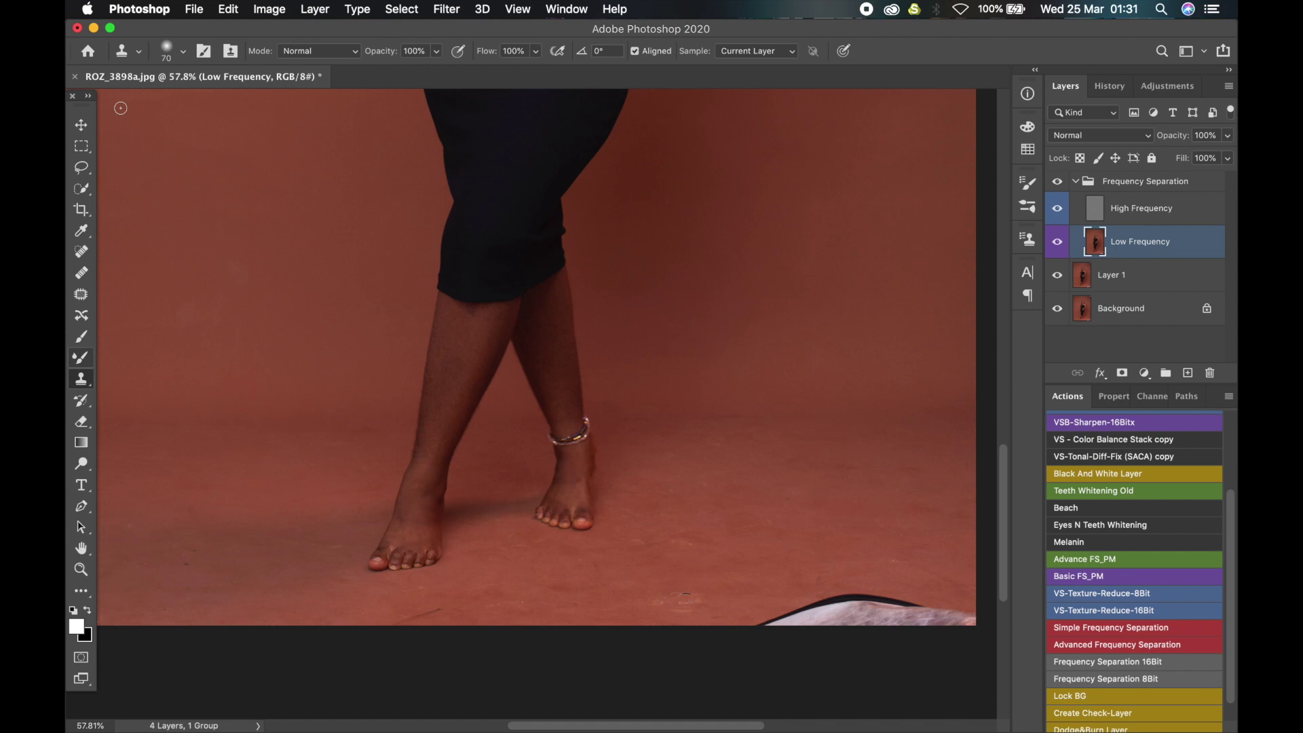
click(228, 9)
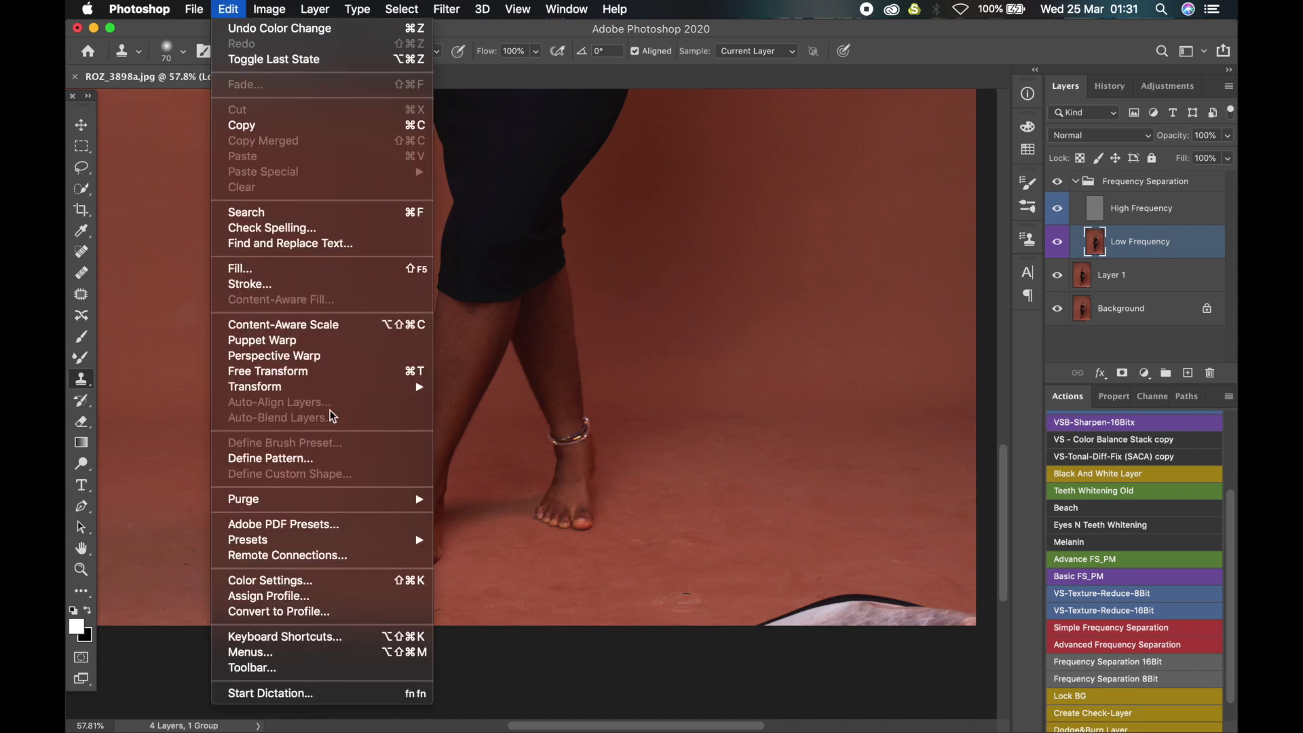
key(Escape)
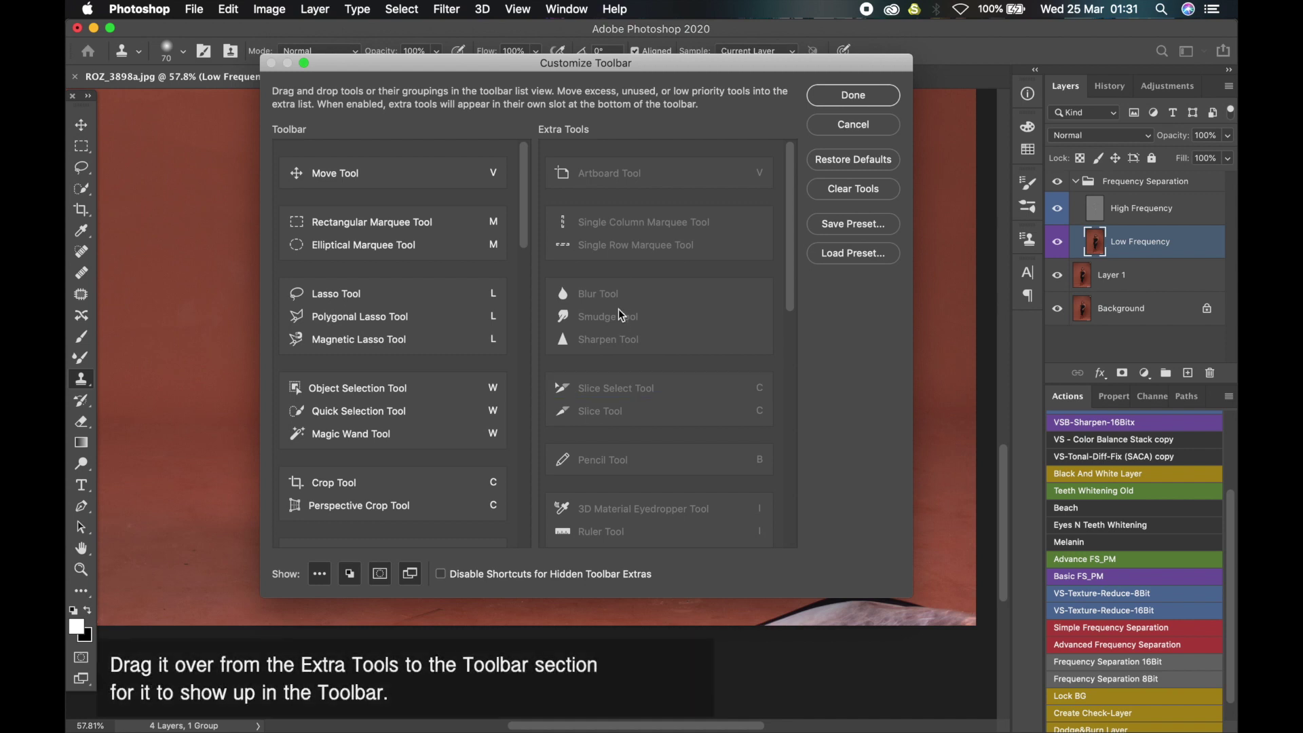
scroll(589, 408, down, 1)
scroll(589, 407, down, 4)
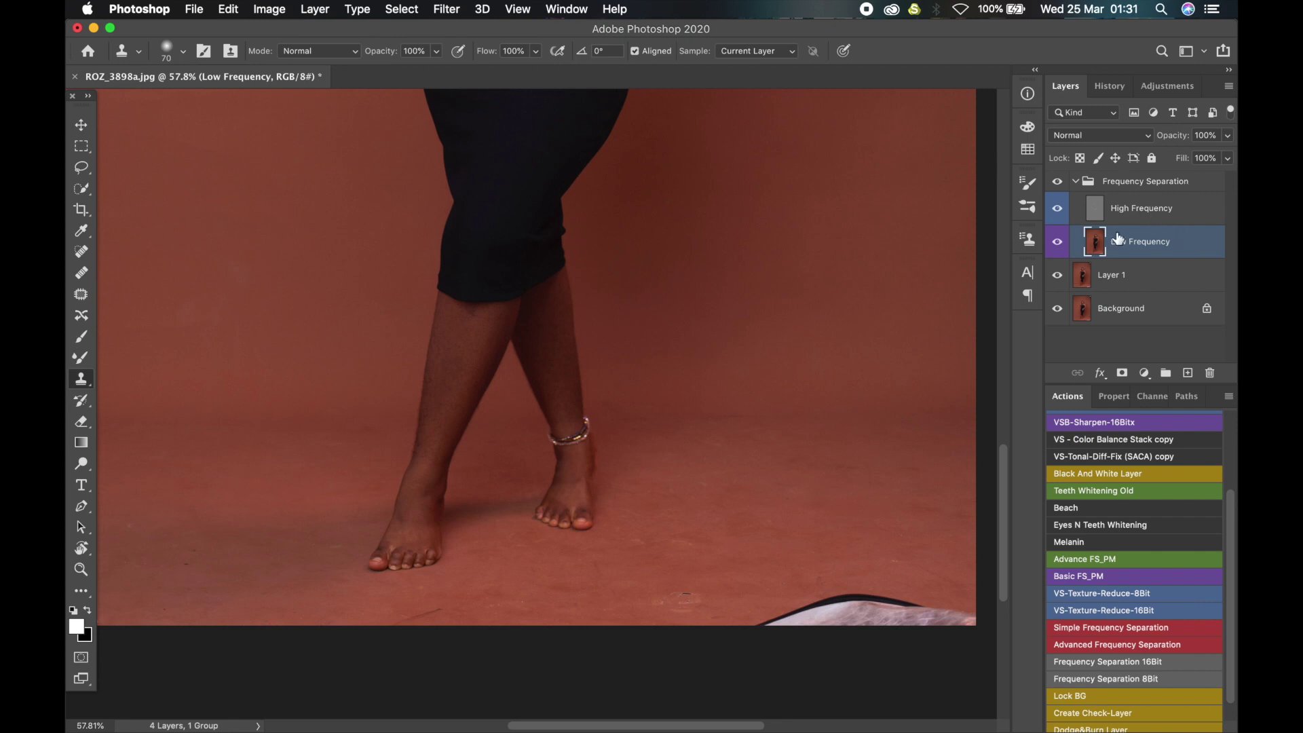
On the High Frequency layer, set the Clone Stamp brush to size 125.
mouse_move(844, 595)
mouse_down()
mouse_move(718, 547)
mouse_move(725, 558)
mouse_up()
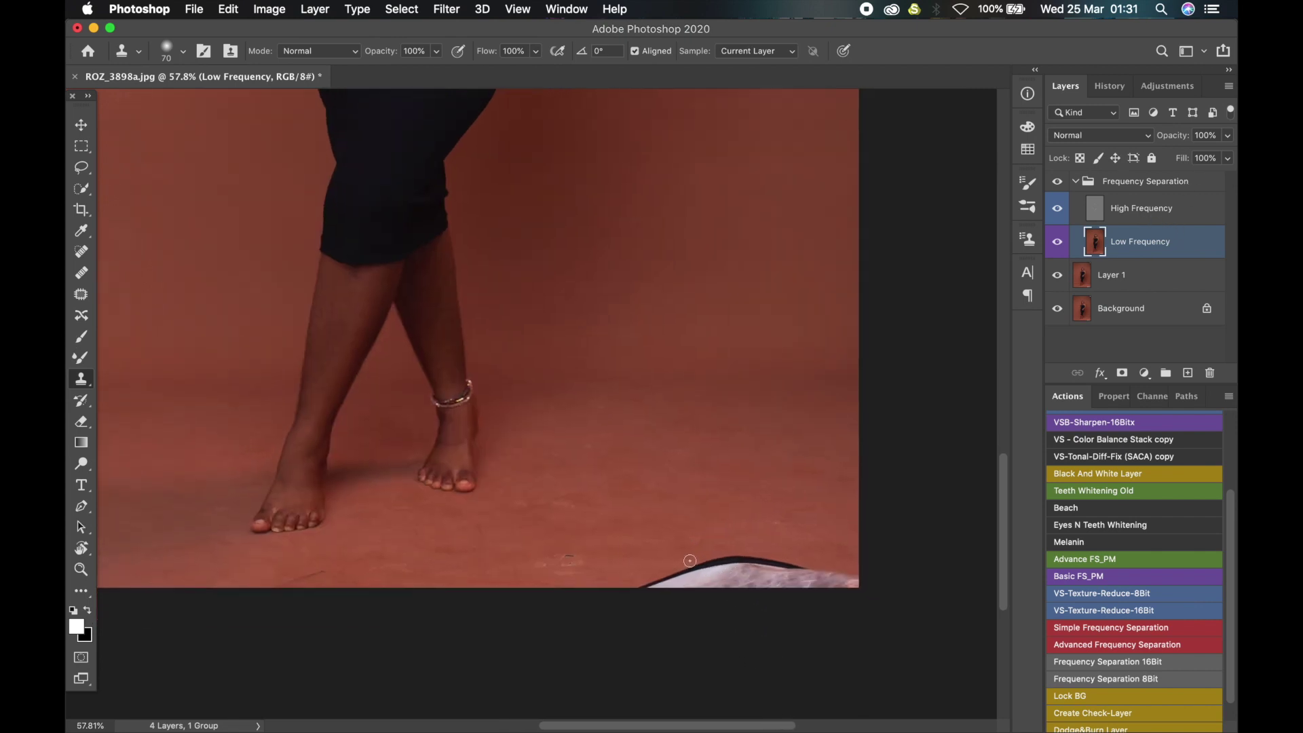
click(1157, 209)
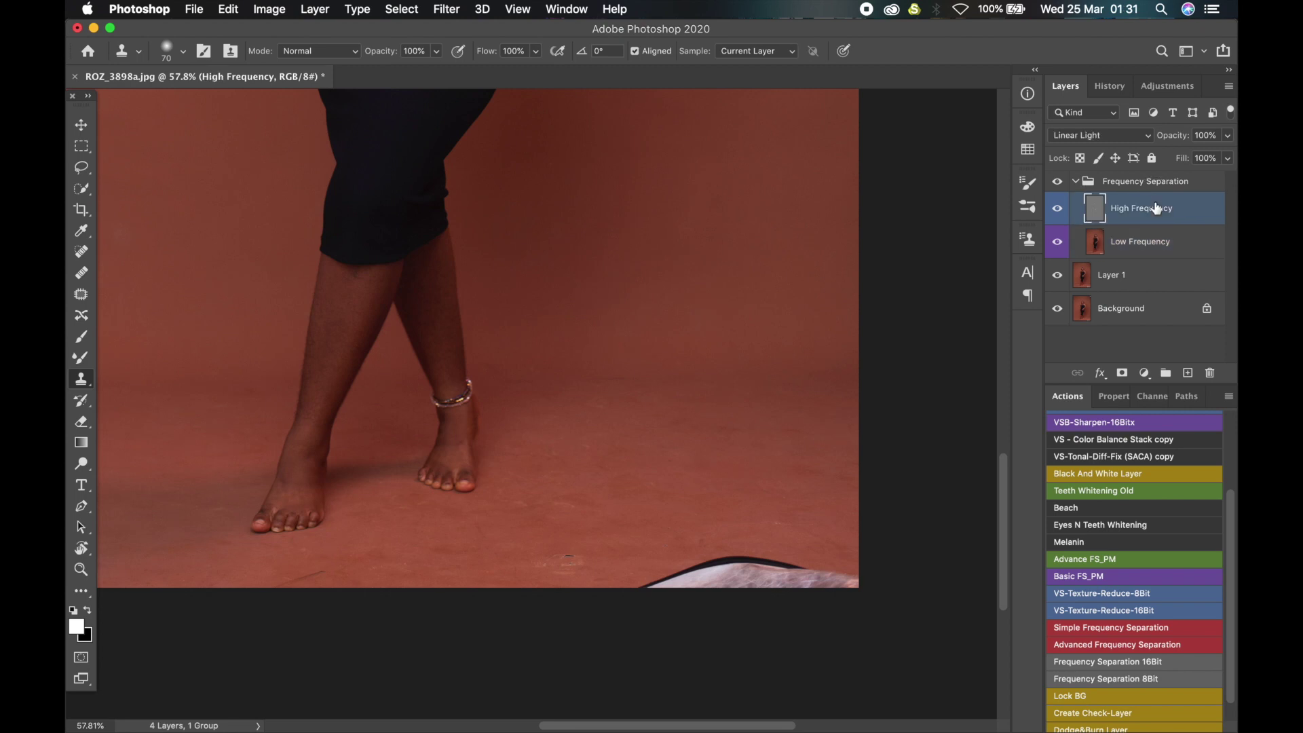
click(81, 380)
key(bracketright)
key(bracketright)
key(bracketright)
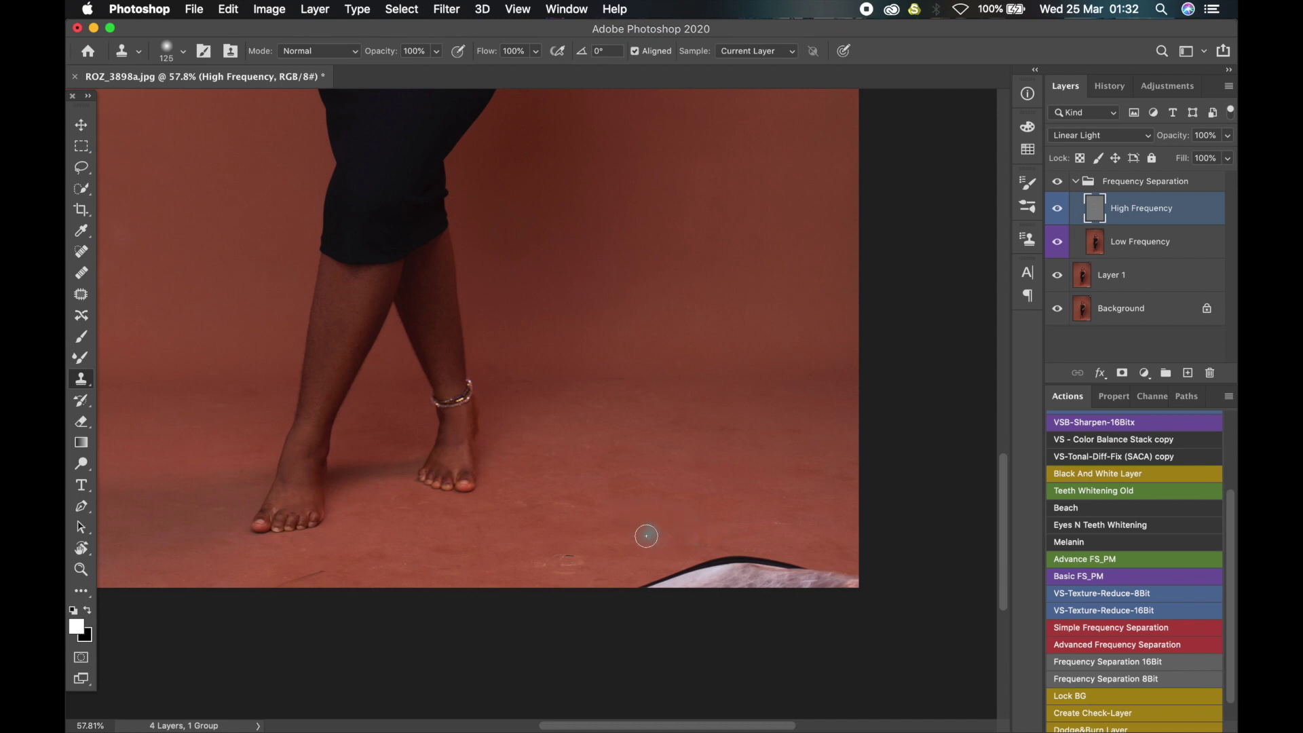
Clone clean floor over the white object at the bottom edge, then select Low Frequency.
key(alt)
alt+click(638, 497)
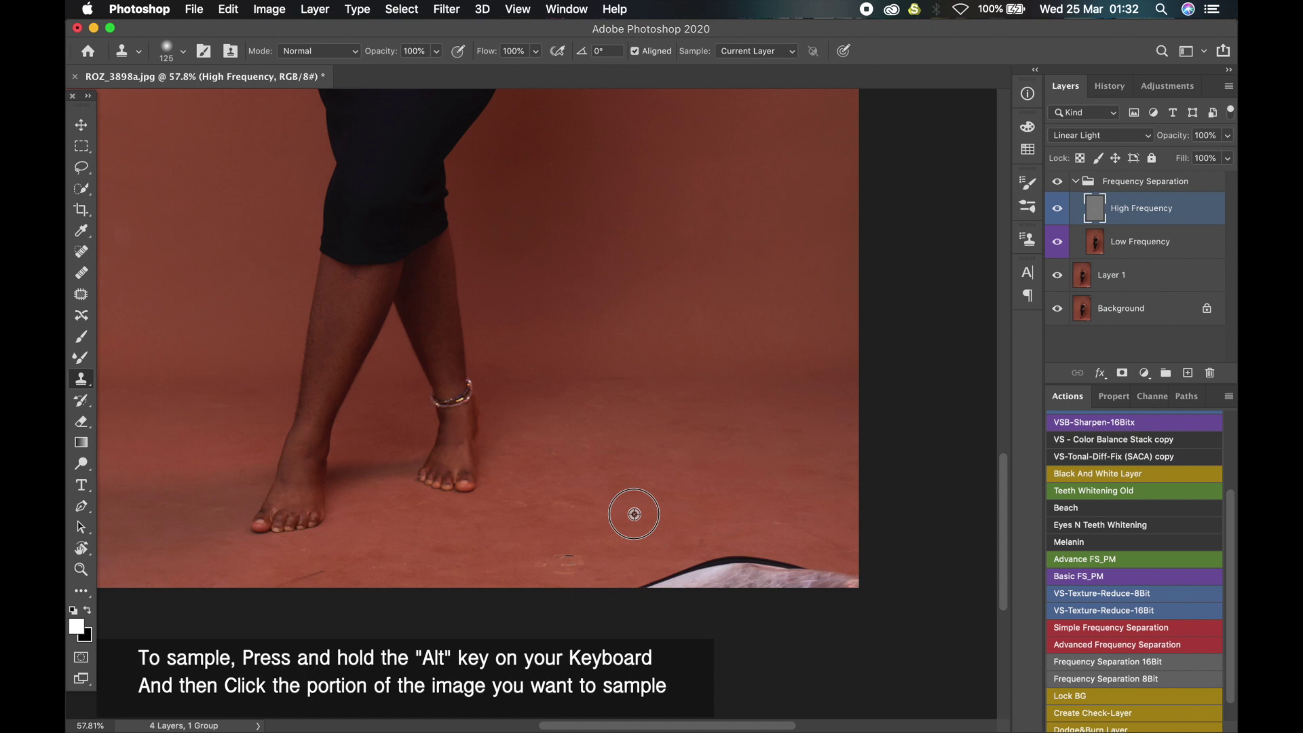
mouse_move(644, 574)
mouse_down()
mouse_move(632, 591)
mouse_move(787, 562)
mouse_move(743, 576)
mouse_move(864, 573)
mouse_move(710, 562)
mouse_move(830, 566)
mouse_move(675, 581)
mouse_move(621, 556)
mouse_up()
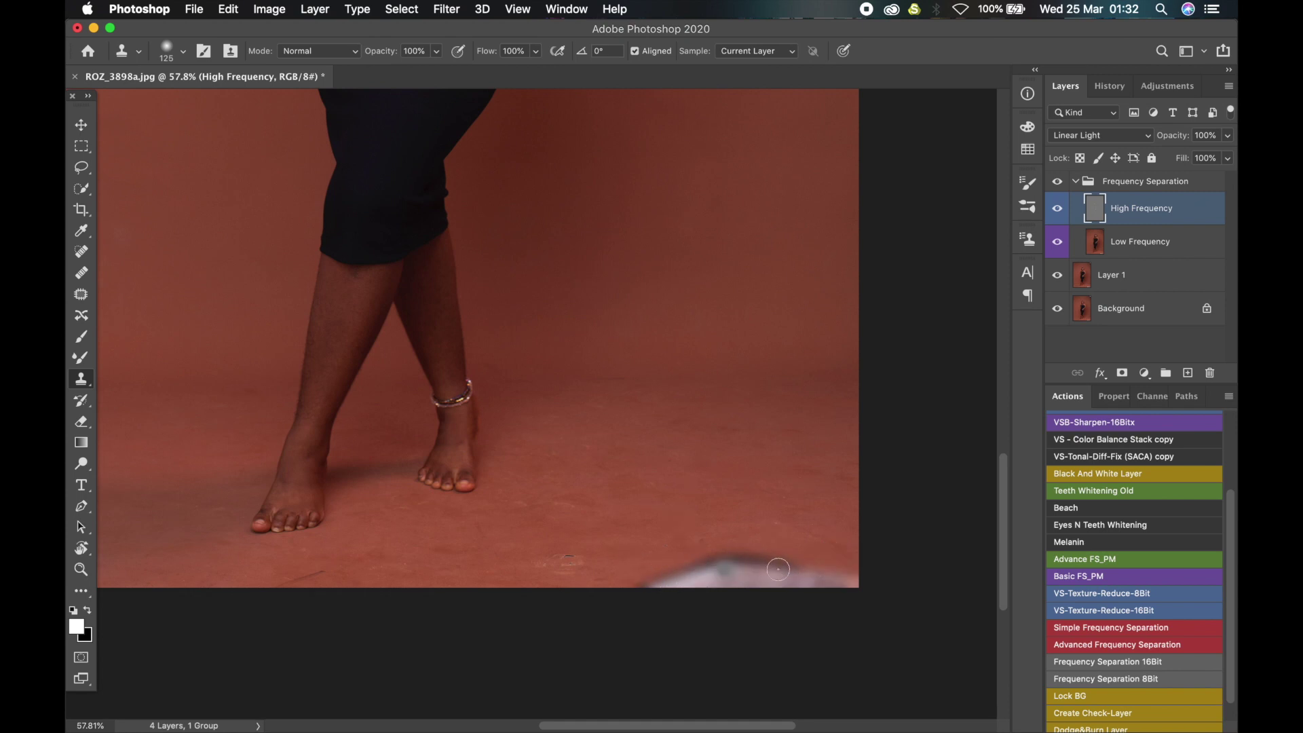
mouse_move(729, 570)
mouse_down()
mouse_move(756, 574)
mouse_move(736, 560)
mouse_move(646, 581)
mouse_move(719, 573)
mouse_move(676, 569)
mouse_up()
click(1145, 243)
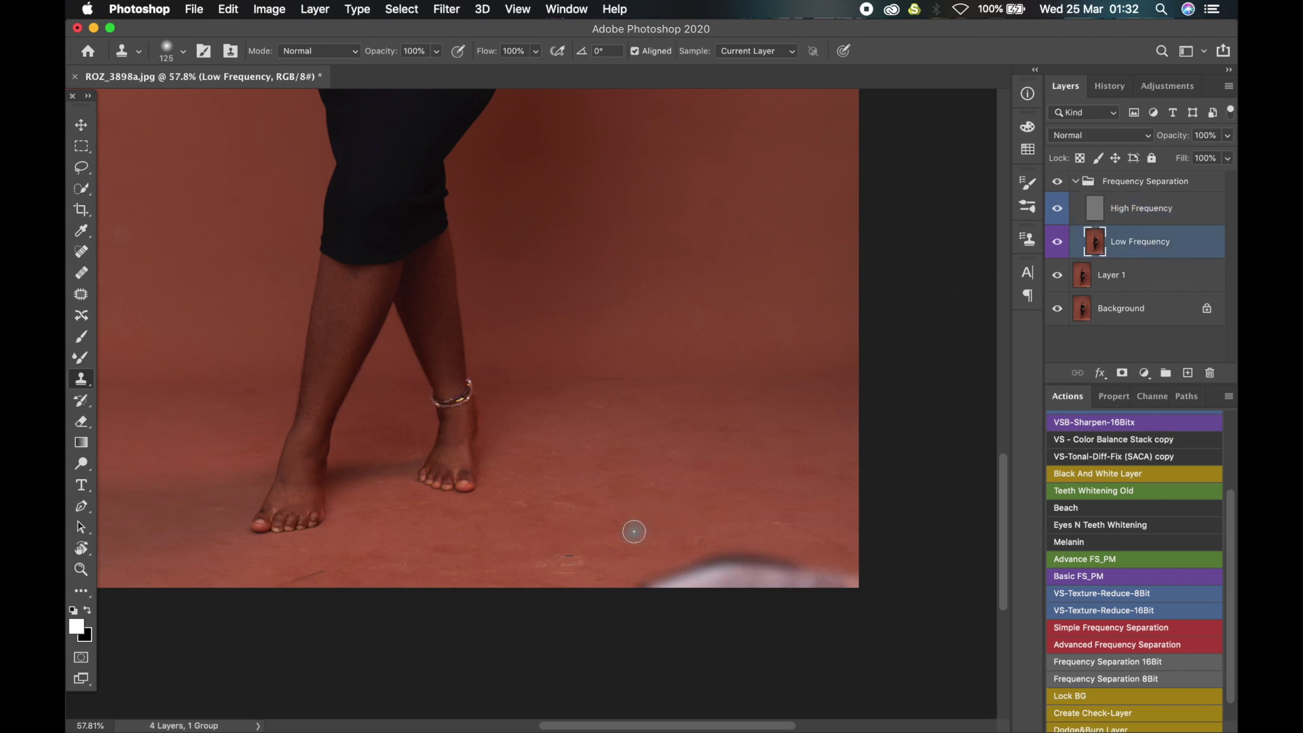
Undo the stray clone stroke over the blob and switch to the Healing Brush Tool.
mouse_move(674, 589)
mouse_down()
mouse_move(757, 562)
mouse_move(665, 570)
mouse_move(780, 549)
mouse_move(718, 566)
mouse_move(739, 584)
mouse_move(846, 564)
mouse_move(748, 580)
mouse_move(850, 577)
mouse_move(737, 537)
mouse_up()
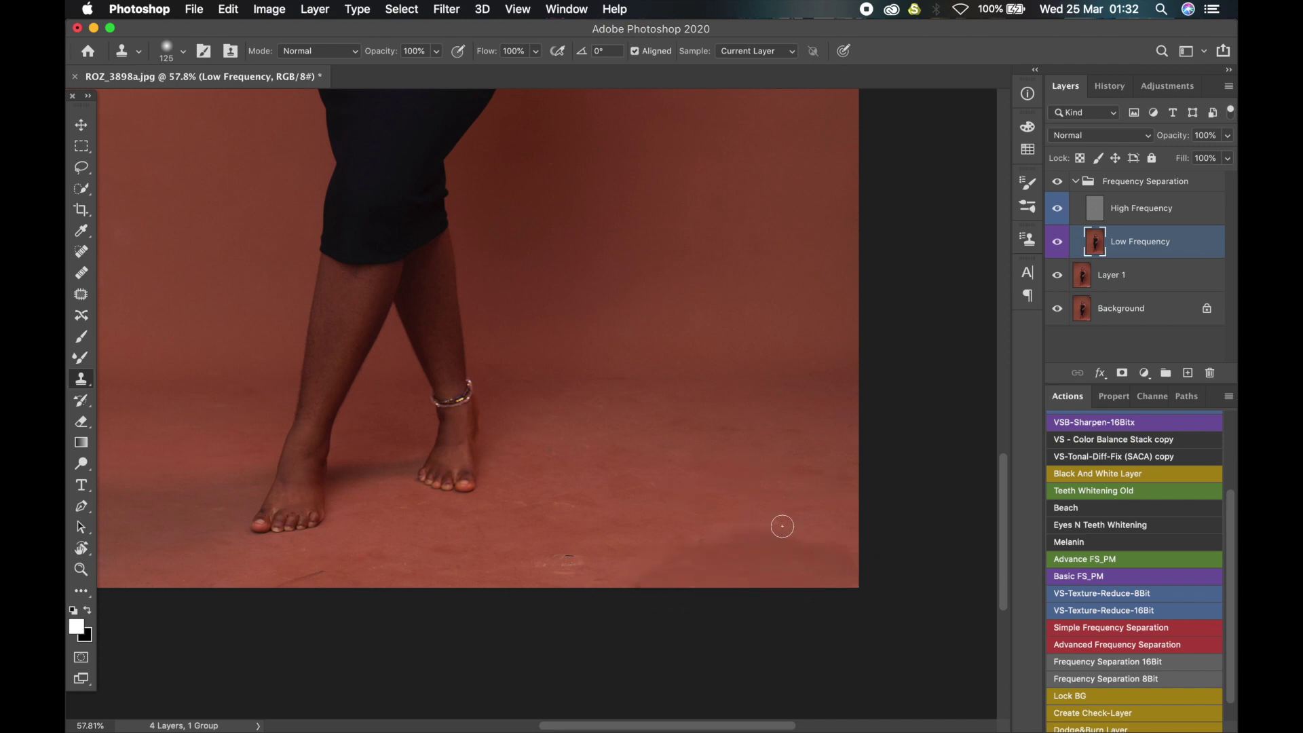
key(super+z)
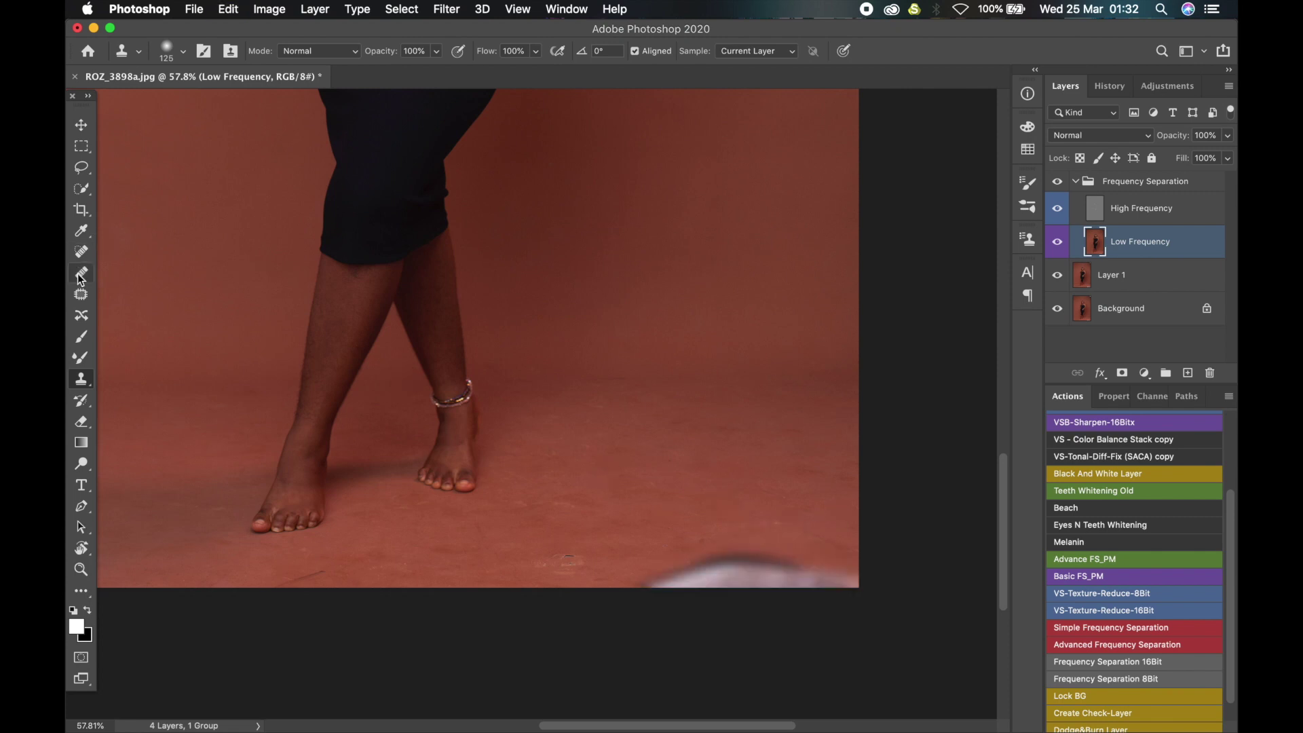
click(90, 255)
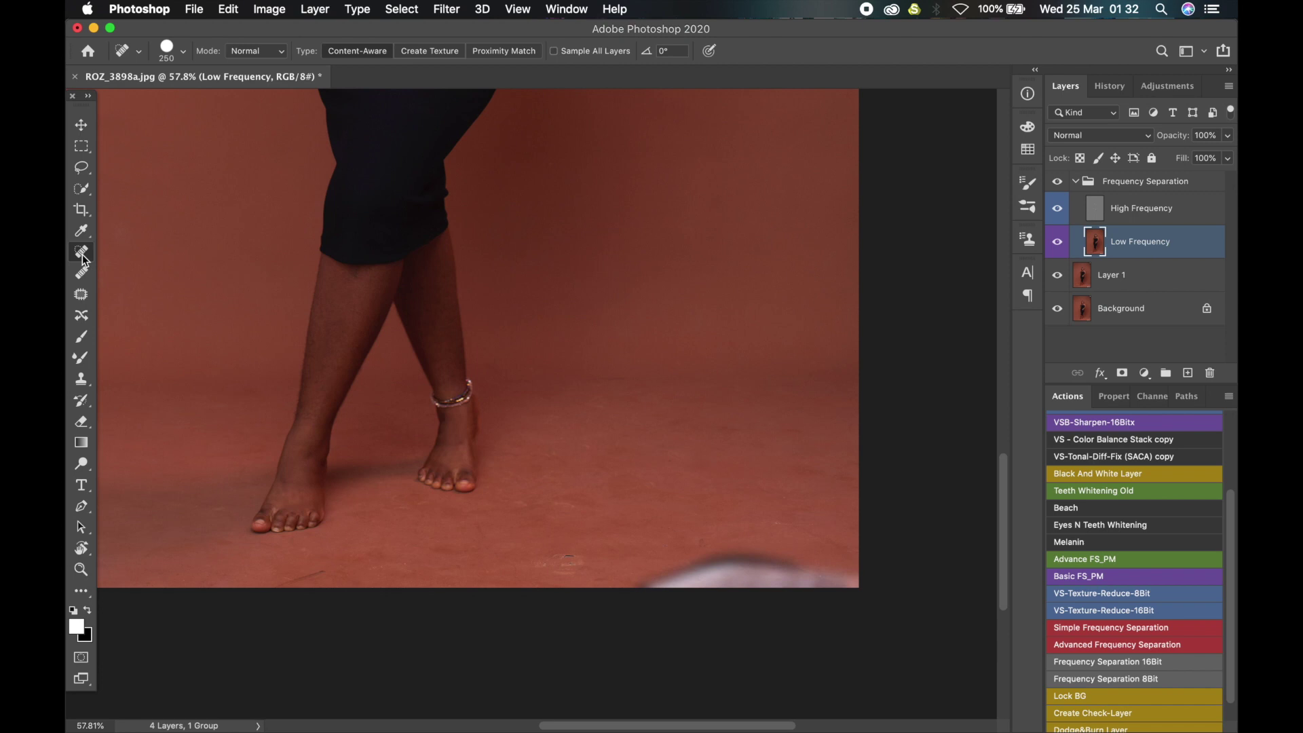
click(83, 275)
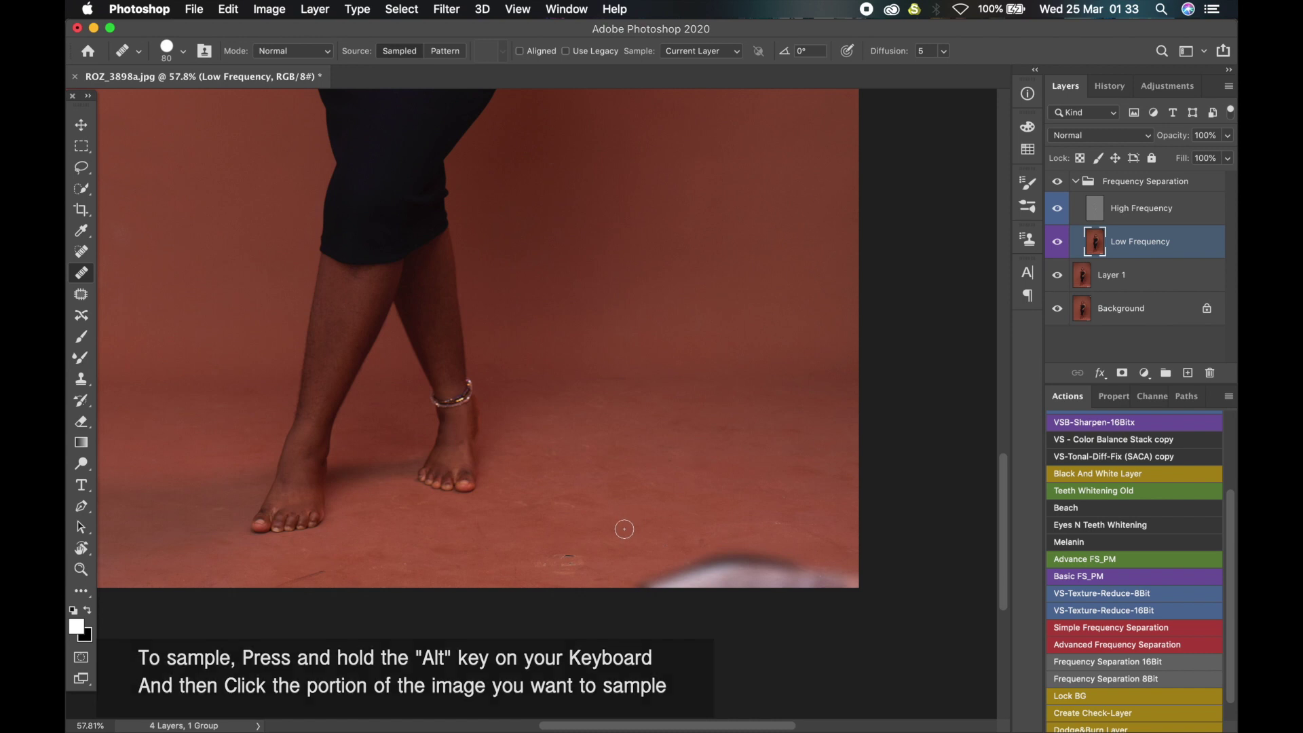
Heal the white blob at the lower-right floor edge using clean floor as the source.
alt+click(629, 509)
mouse_move(689, 579)
mouse_down()
mouse_move(744, 555)
mouse_move(774, 562)
mouse_move(713, 585)
mouse_move(787, 566)
mouse_move(832, 581)
mouse_move(782, 580)
mouse_move(817, 587)
mouse_move(823, 578)
mouse_move(764, 551)
mouse_move(842, 566)
mouse_move(821, 580)
mouse_move(732, 574)
mouse_move(748, 566)
mouse_move(722, 569)
mouse_move(649, 535)
mouse_up()
alt+click(747, 477)
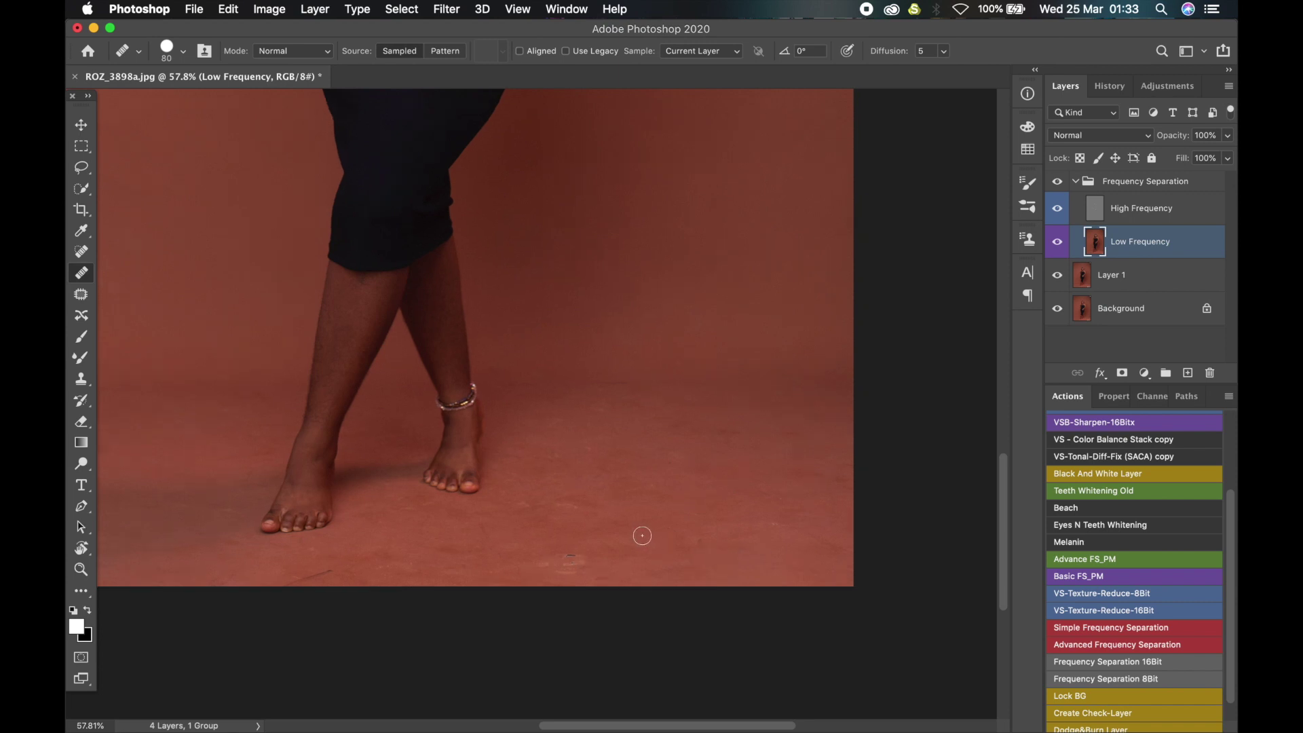
scroll(642, 535, down, 1)
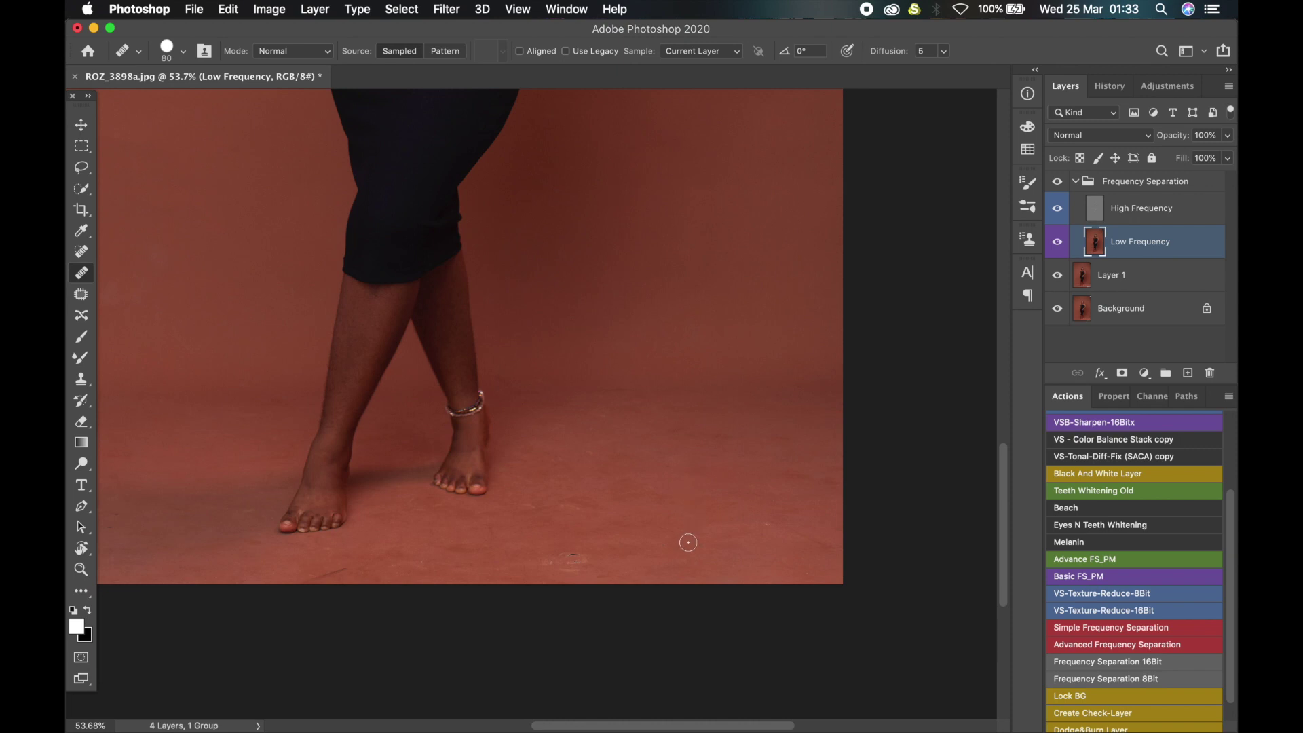
Zoom to the backdrop's top-right corner and heal over the white patch.
scroll(682, 553, down, 10)
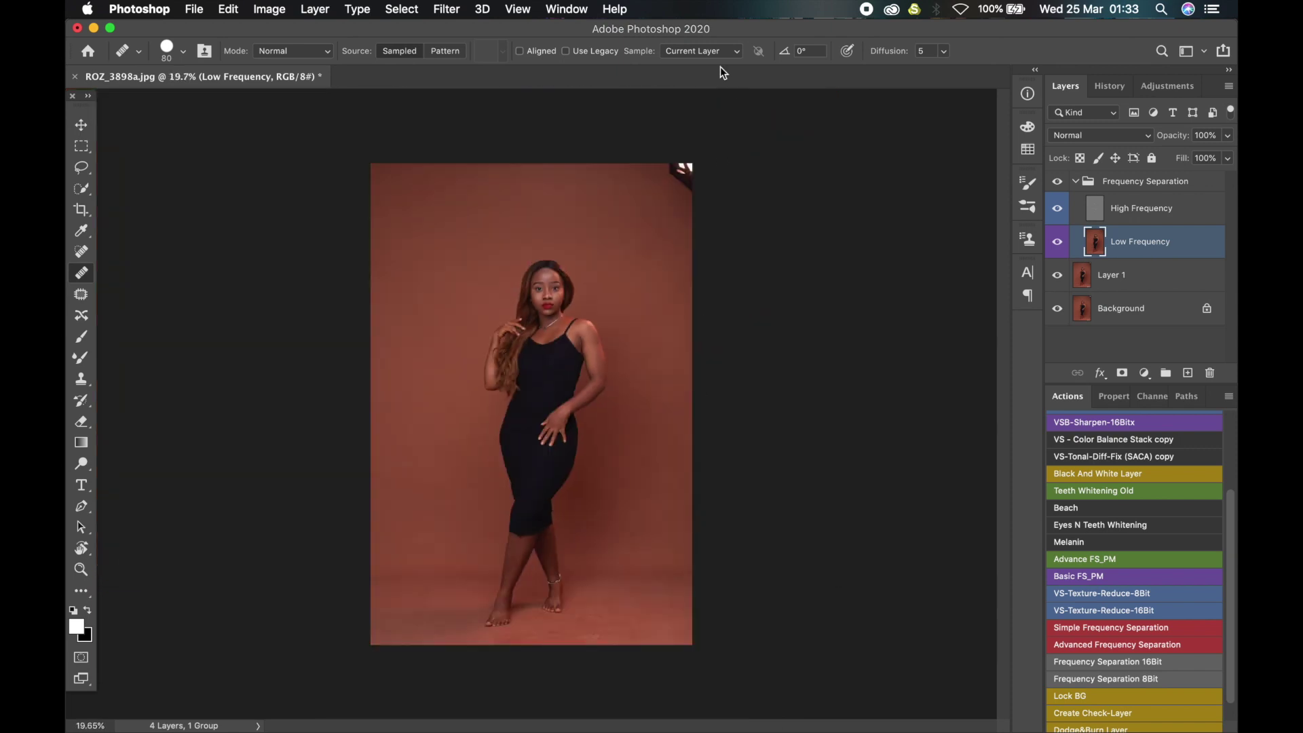
scroll(722, 128, up, 4)
drag(747, 128, 638, 461)
scroll(639, 461, up, 3)
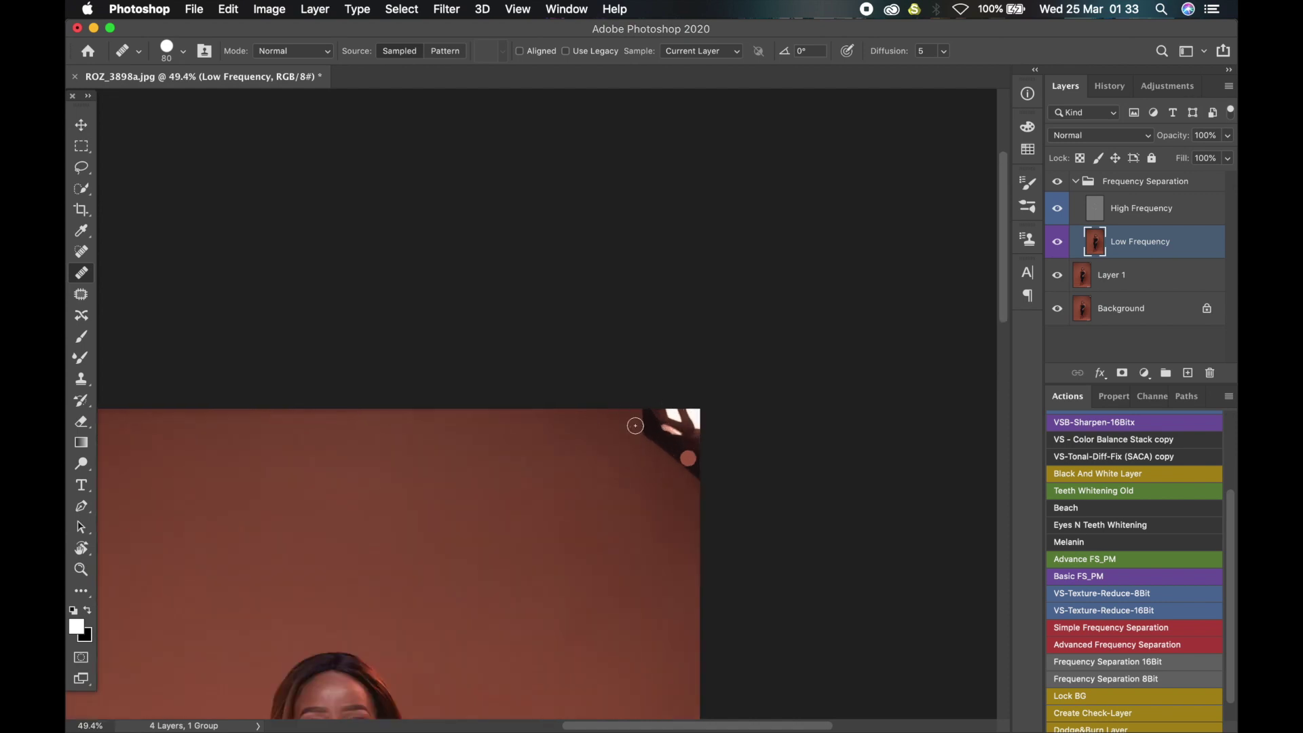
click(642, 476)
click(626, 468)
On the High Frequency layer, clone clean backdrop over the white corner.
key(alt+bracketright)
key(s)
alt+click(620, 450)
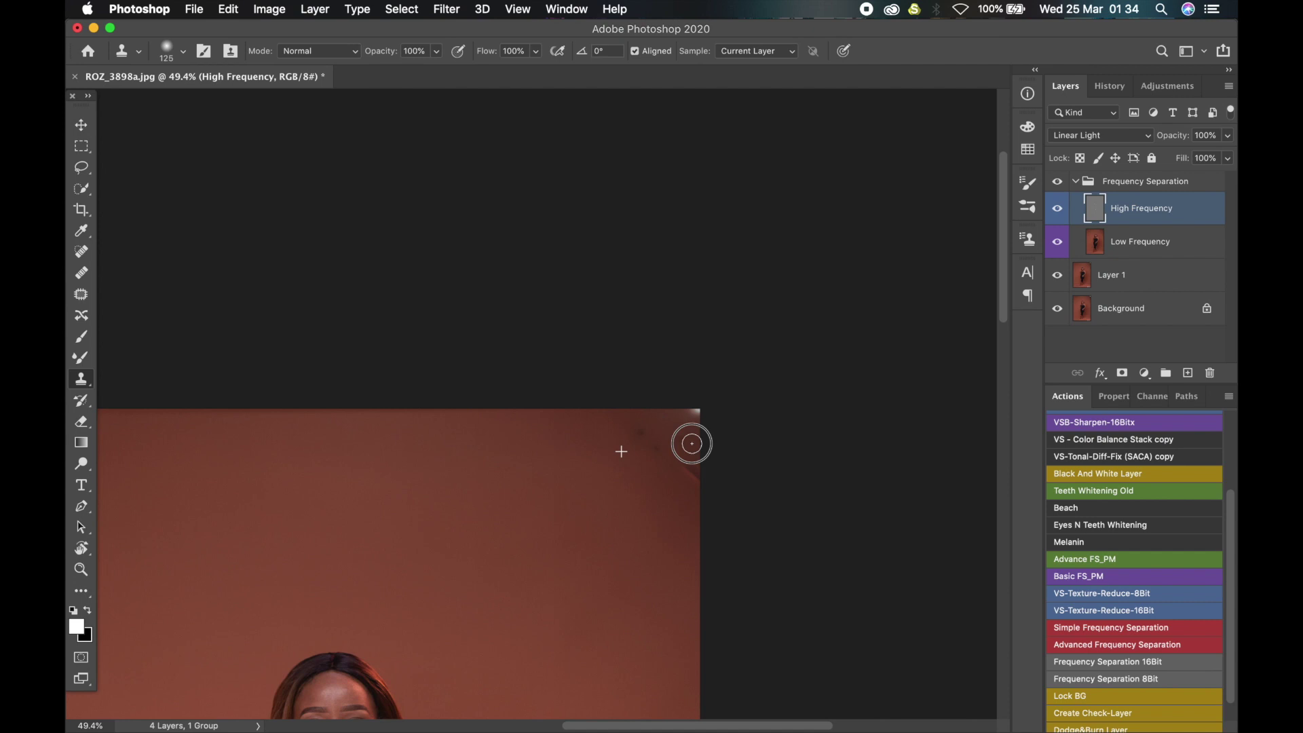
drag(689, 442, 672, 424)
Return to the Low Frequency layer with the Healing Brush and bring the legs and feet into view.
key(alt+bracketleft)
click(81, 271)
scroll(553, 488, down, 5)
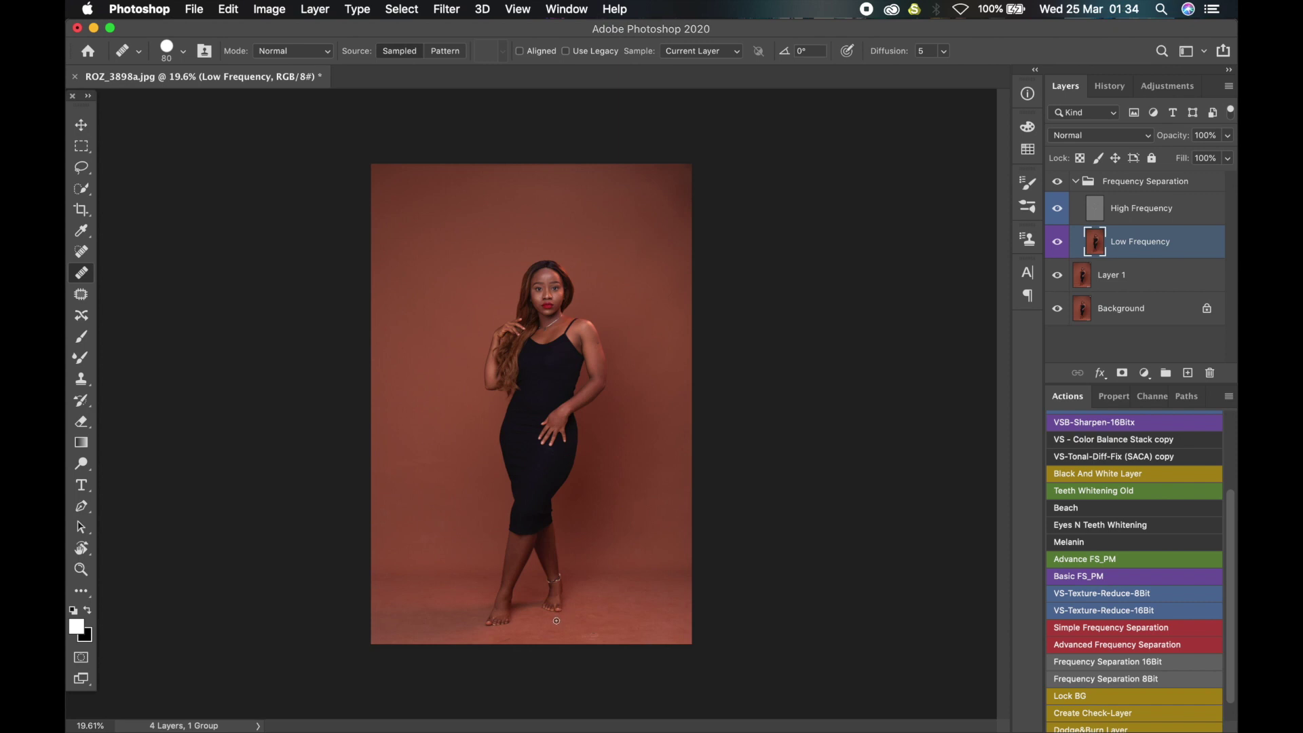
scroll(545, 634, up, 3)
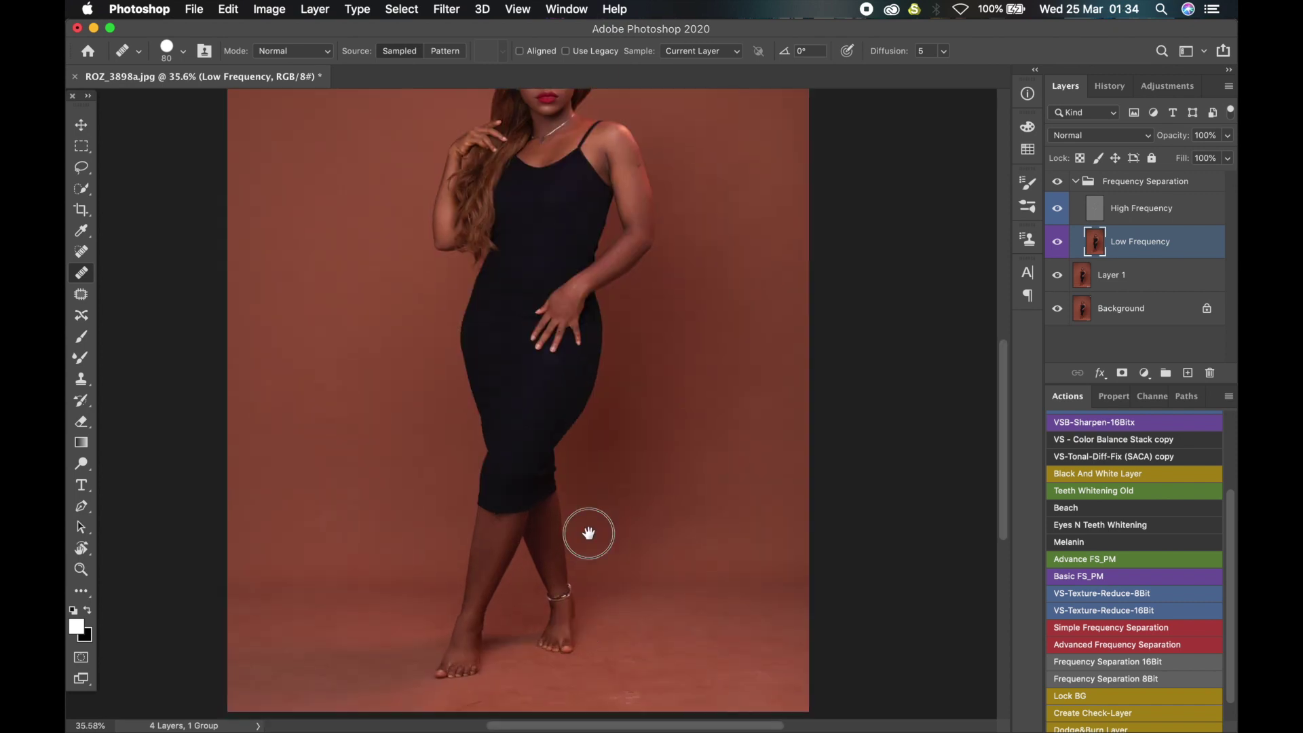
drag(588, 535, 582, 466)
With the Clone Stamp on High Frequency, cover the dark floor marks below the feet.
key(s)
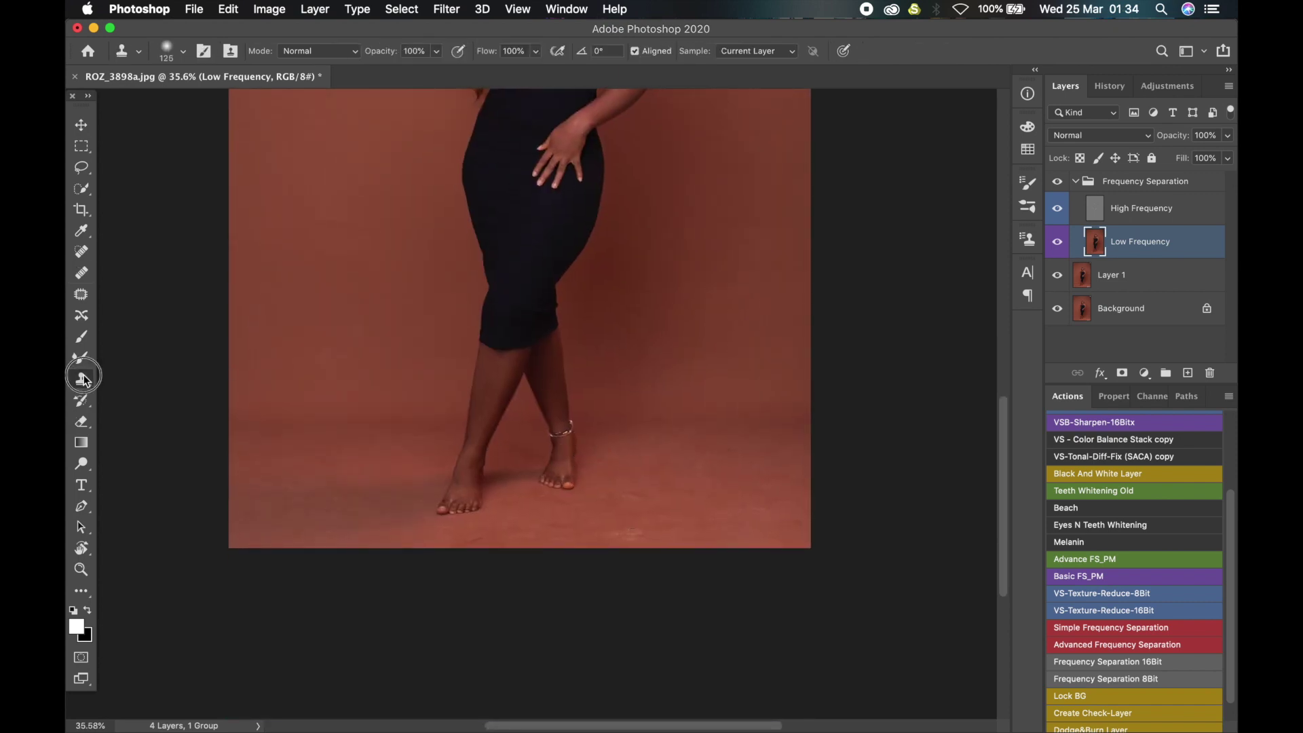
scroll(613, 541, up, 5)
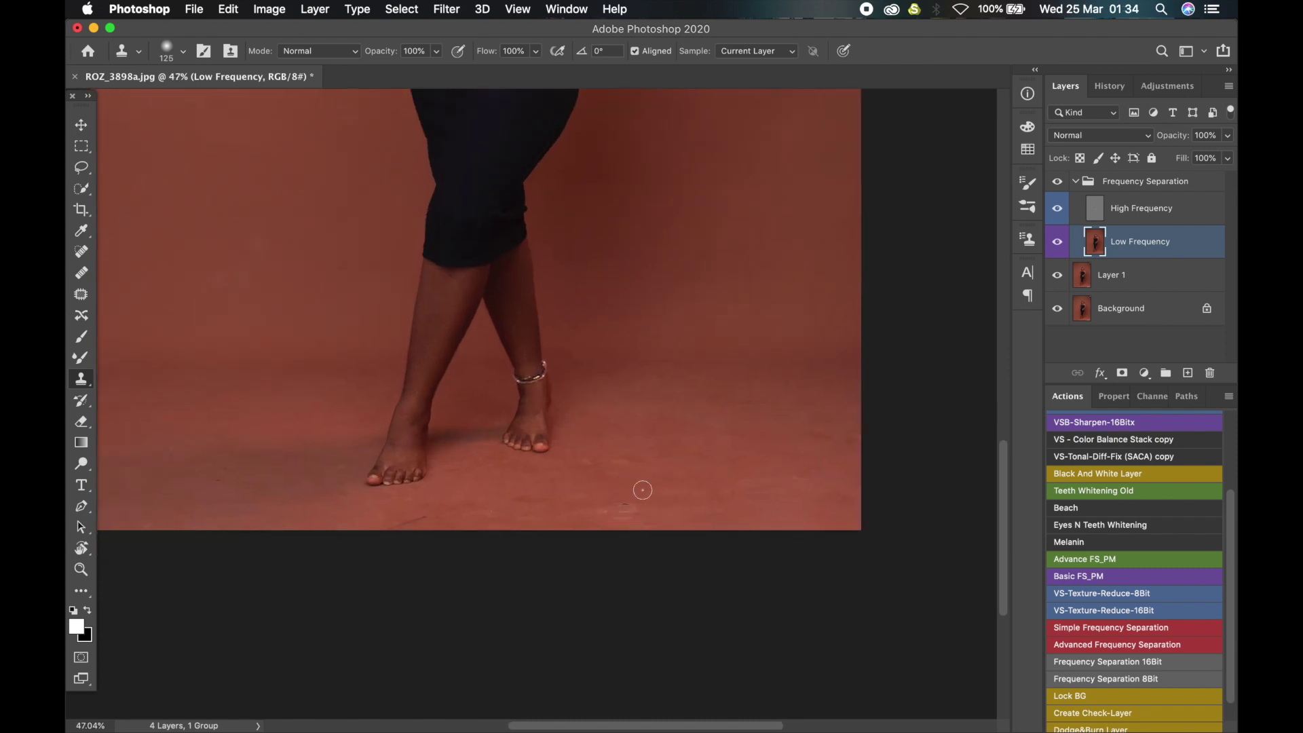
scroll(634, 490, up, 1)
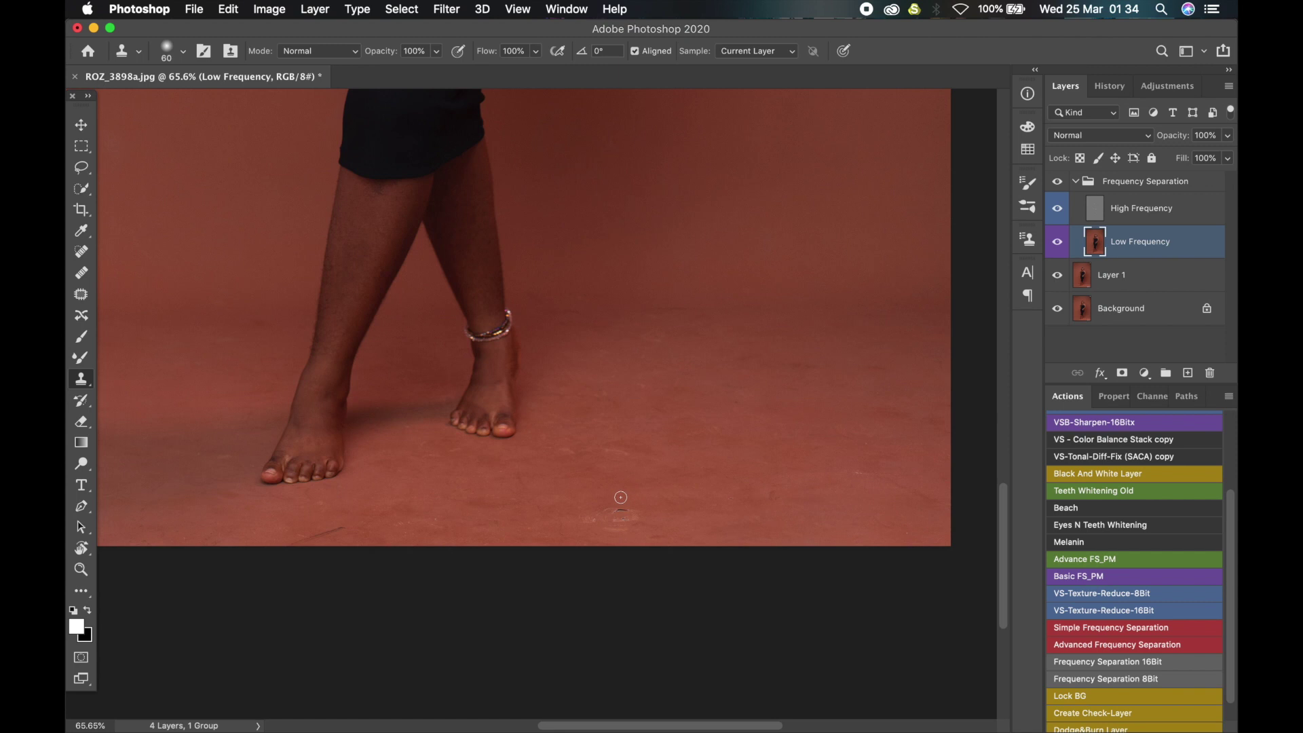
alt+click(616, 482)
mouse_move(621, 510)
mouse_down()
mouse_move(592, 524)
mouse_move(622, 513)
mouse_up()
click(1141, 215)
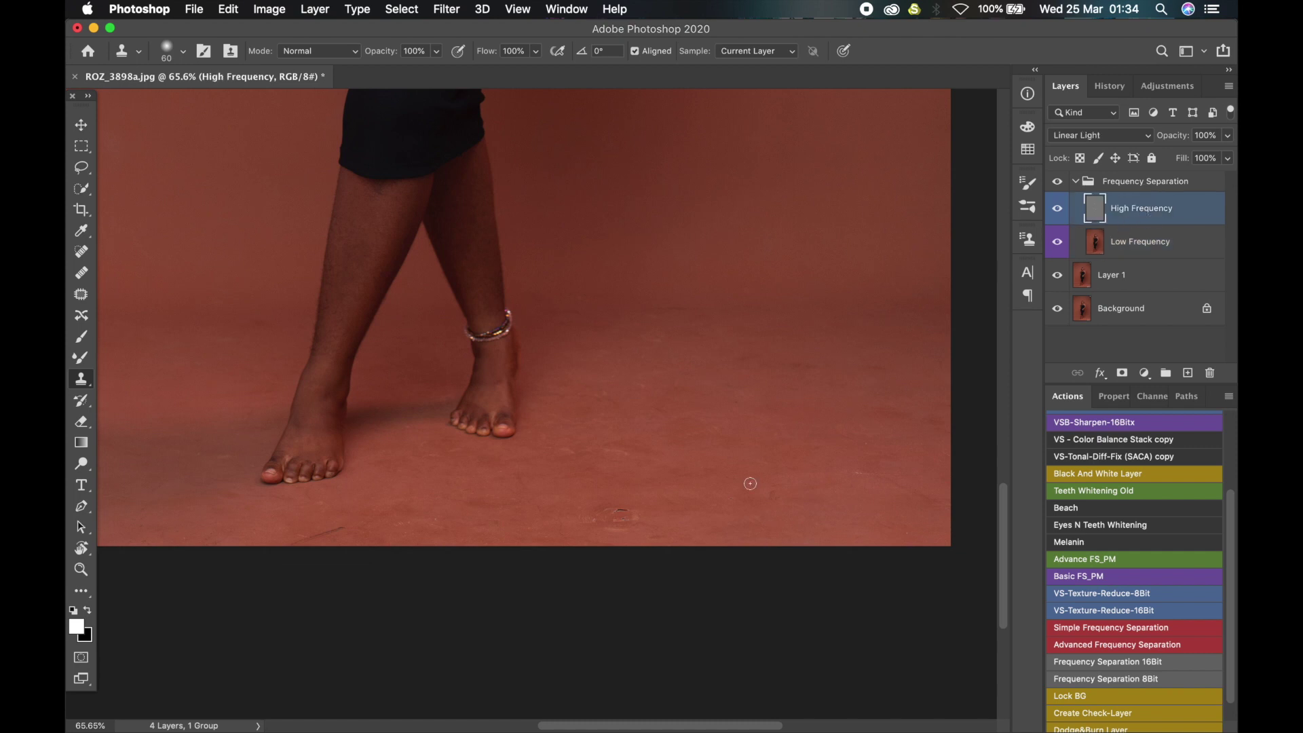
alt+click(602, 482)
mouse_move(608, 514)
mouse_down()
mouse_move(646, 509)
mouse_move(580, 519)
mouse_move(658, 517)
mouse_move(618, 524)
mouse_move(599, 501)
mouse_up()
Clone away the specks on the floor left of the feet.
scroll(592, 450, left, 5)
scroll(592, 449, down, 1)
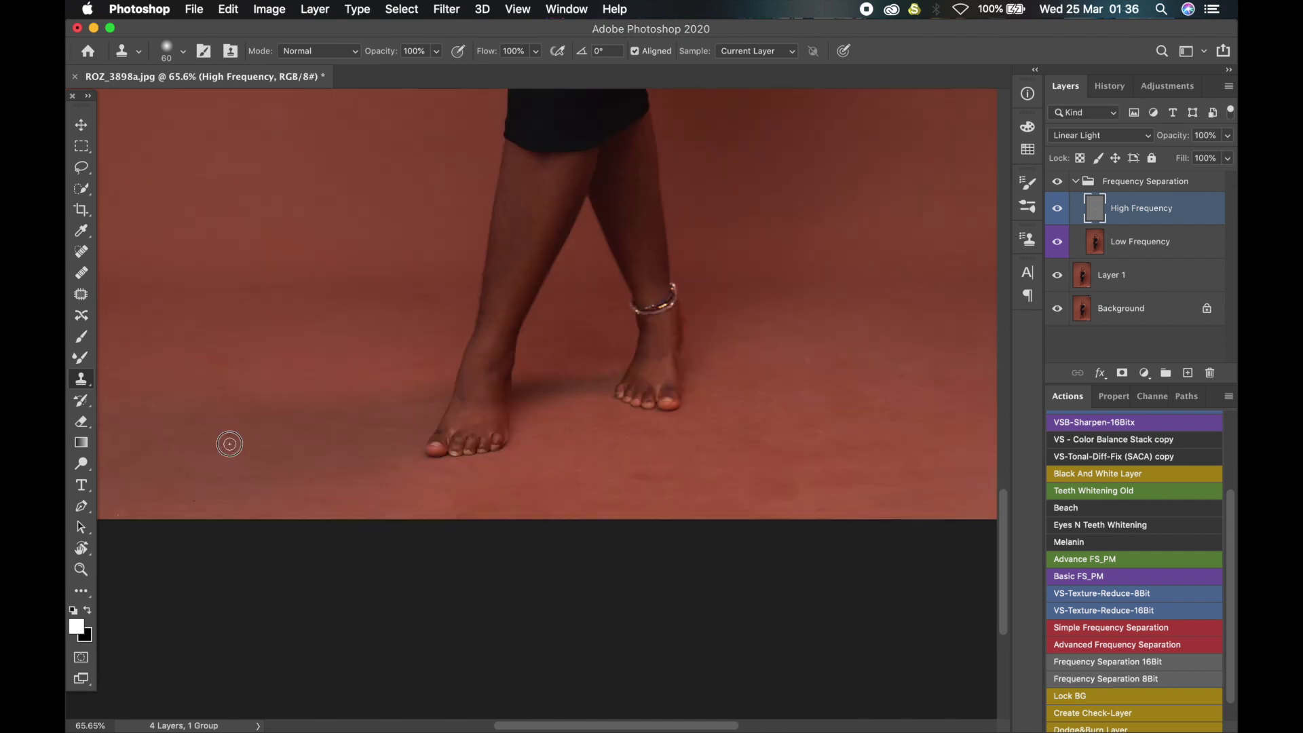
scroll(361, 464, left, 5)
scroll(361, 463, down, 1)
mouse_move(271, 430)
mouse_down()
mouse_move(497, 434)
mouse_move(515, 334)
mouse_move(585, 356)
mouse_up()
scroll(586, 356, up, 6)
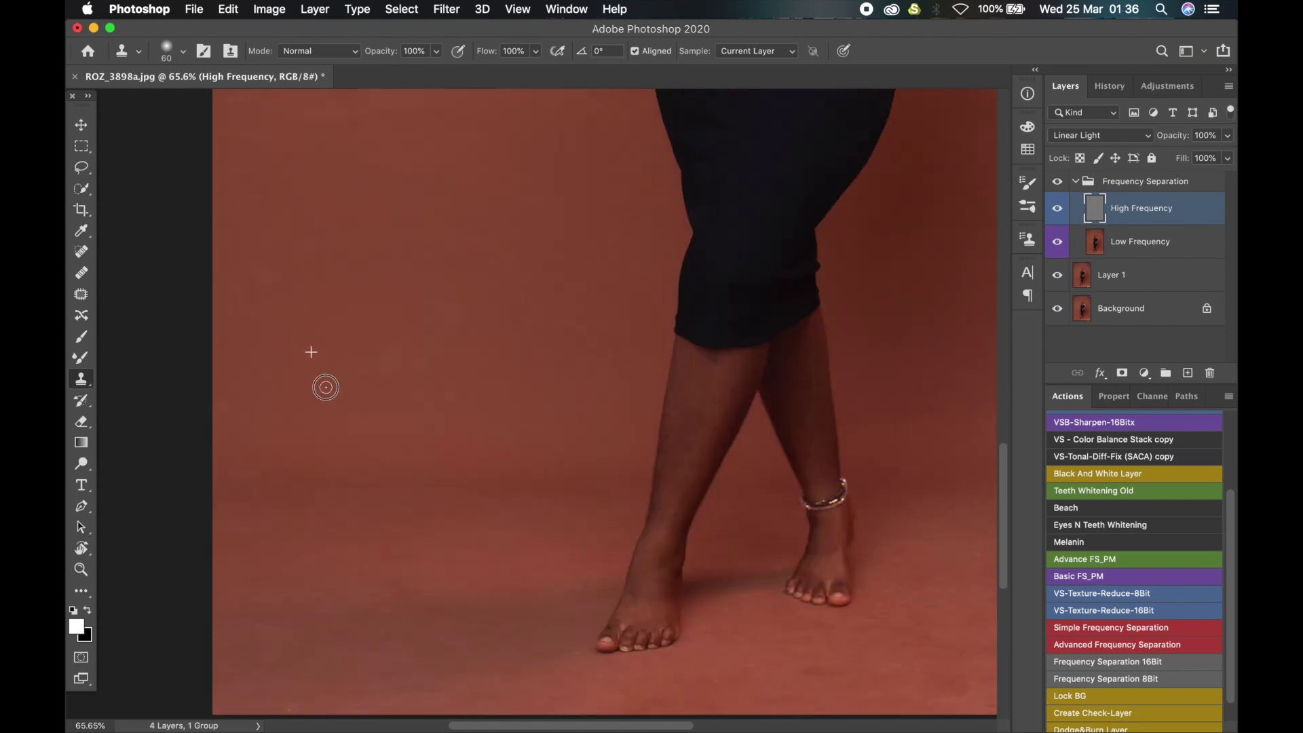
scroll(279, 281, up, 4)
Zoom out to the feet and toggle the Frequency Separation group off and on to compare.
scroll(416, 349, up, 5)
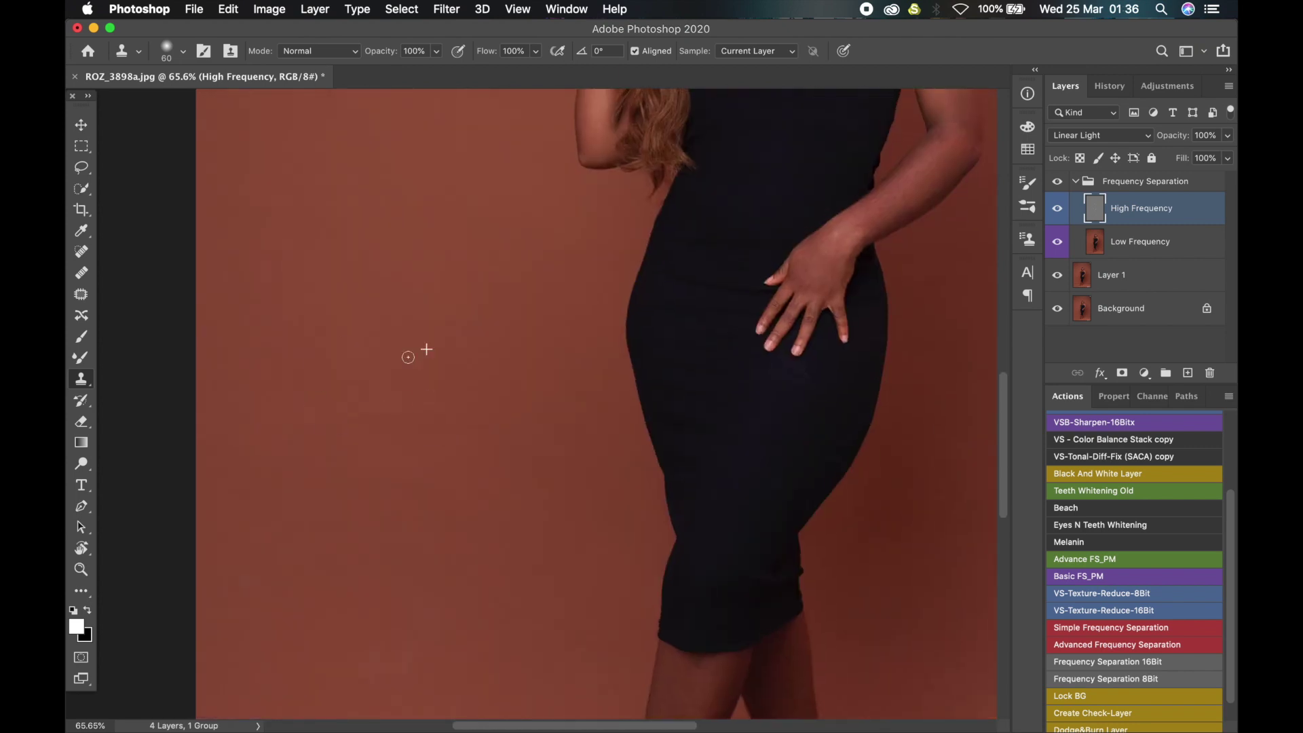
scroll(489, 398, down, 6)
scroll(529, 529, up, 3)
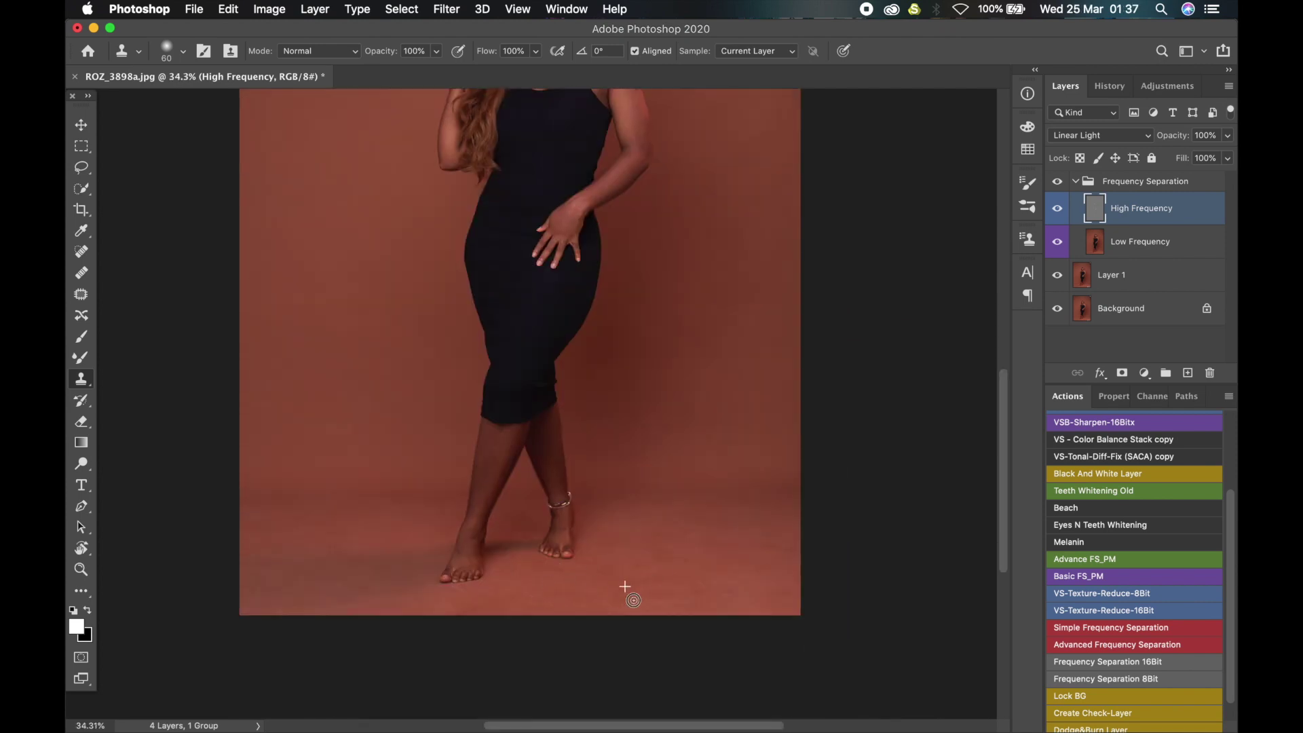
scroll(652, 557, down, 3)
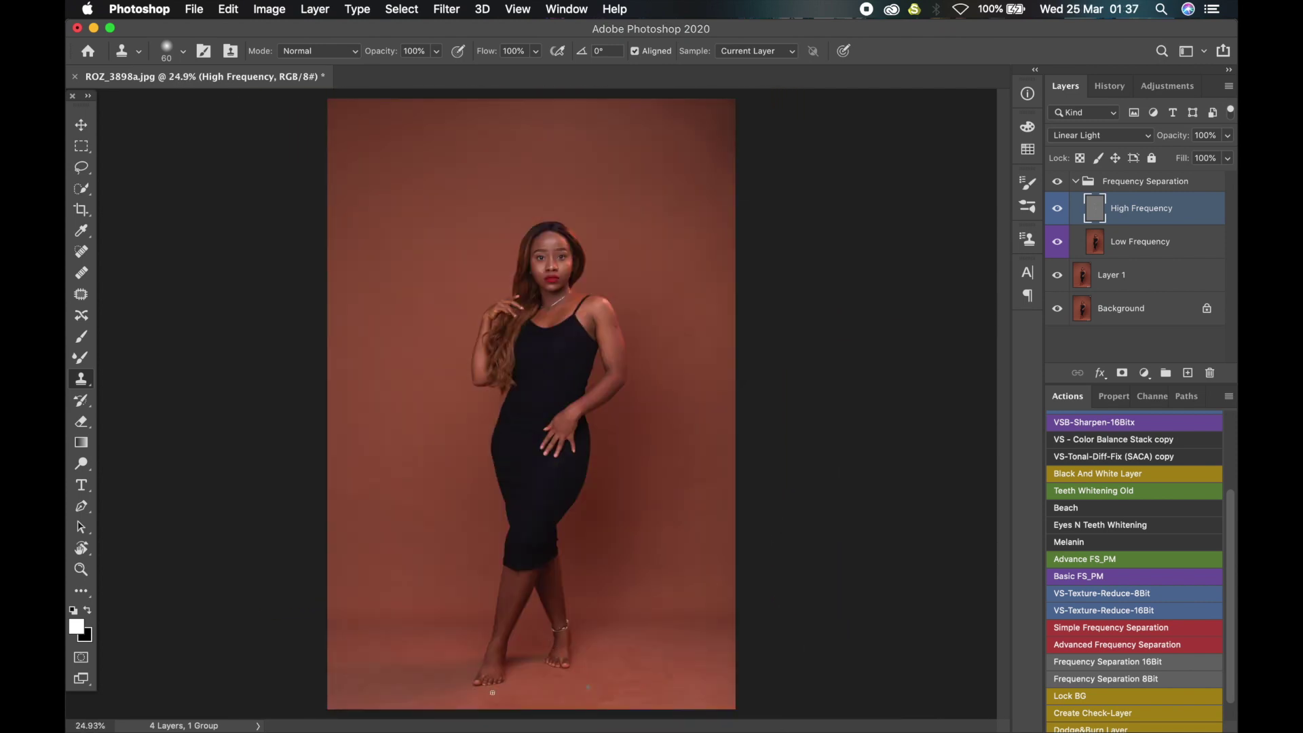
scroll(608, 687, up, 4)
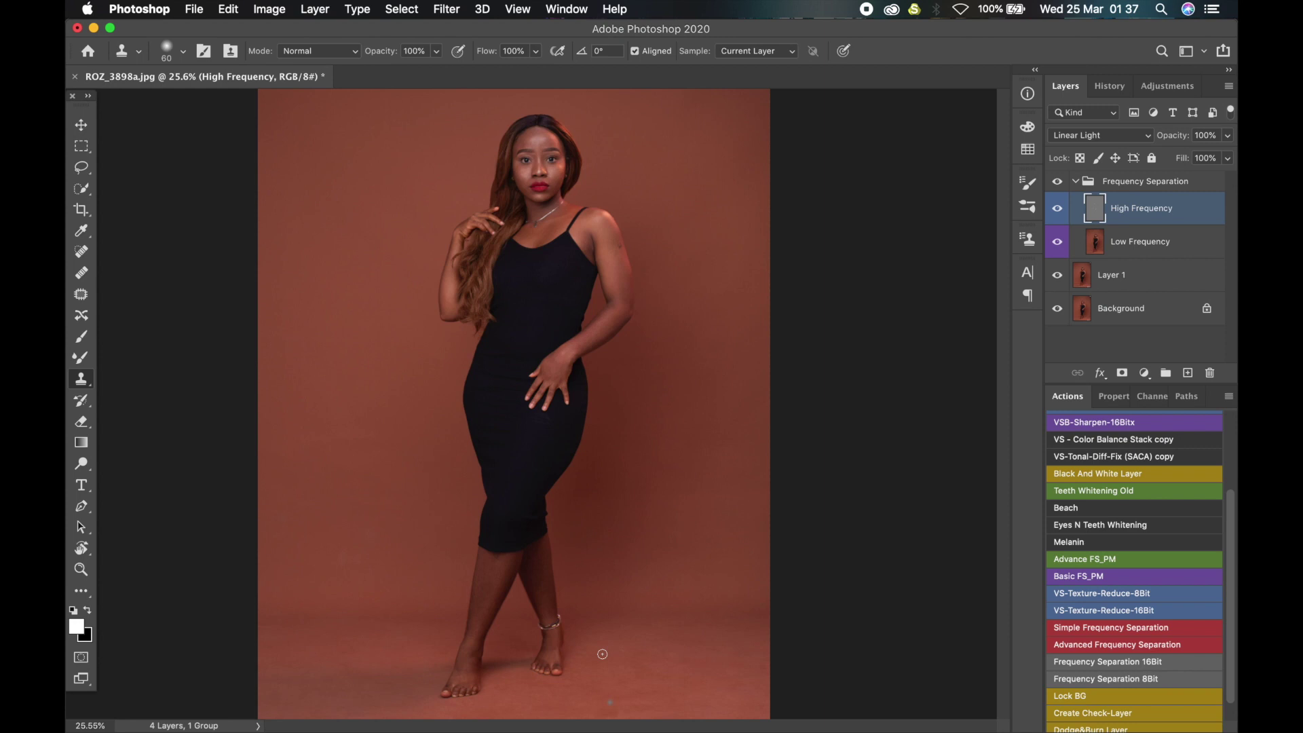
scroll(701, 378, down, 3)
space+drag(714, 377, 680, 394)
click(1062, 185)
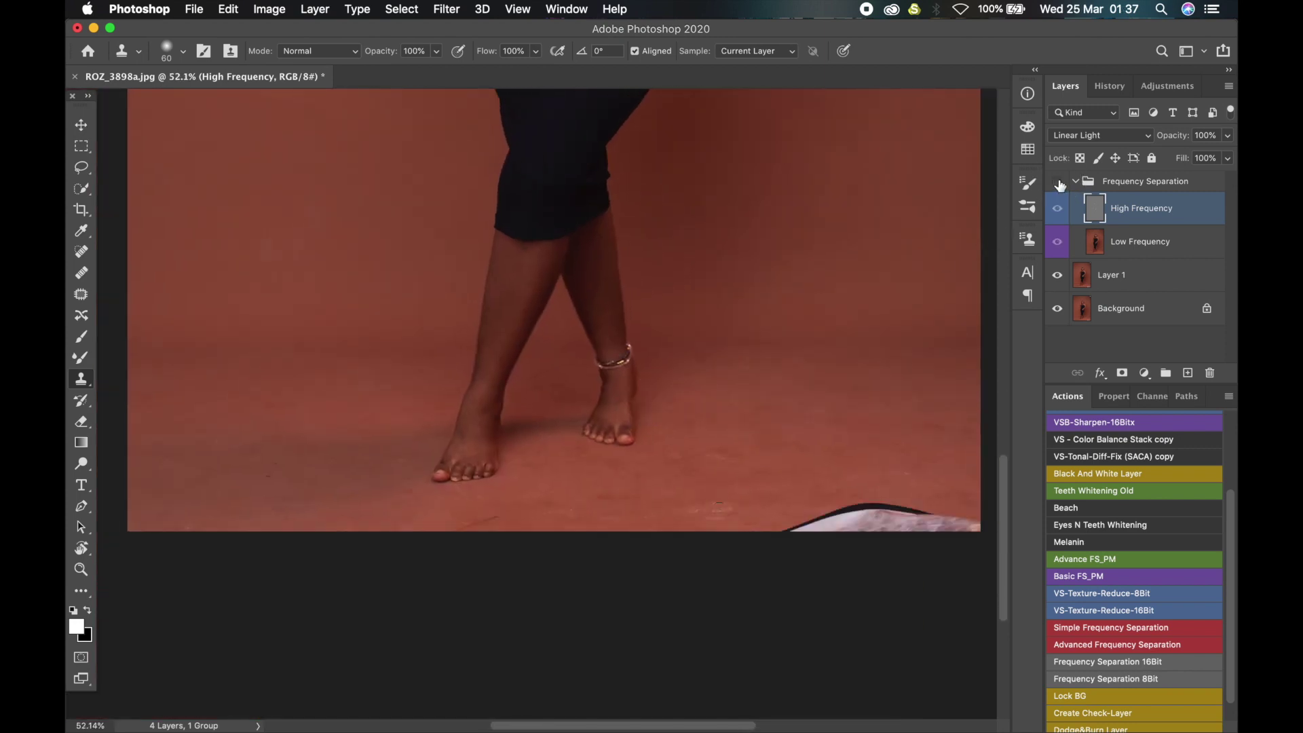
click(1060, 184)
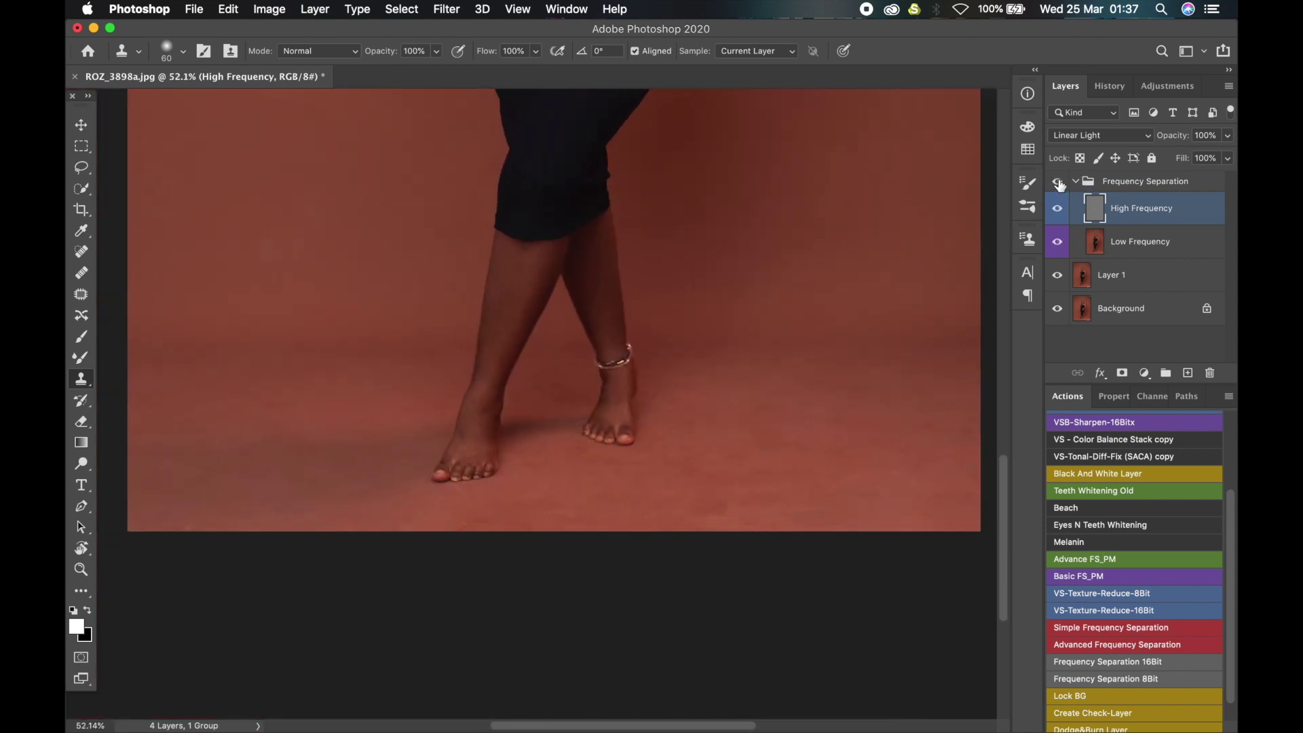
On the Low Frequency layer, choose the Mixer Brush, clean its paint and set Flow to 30%.
click(1137, 246)
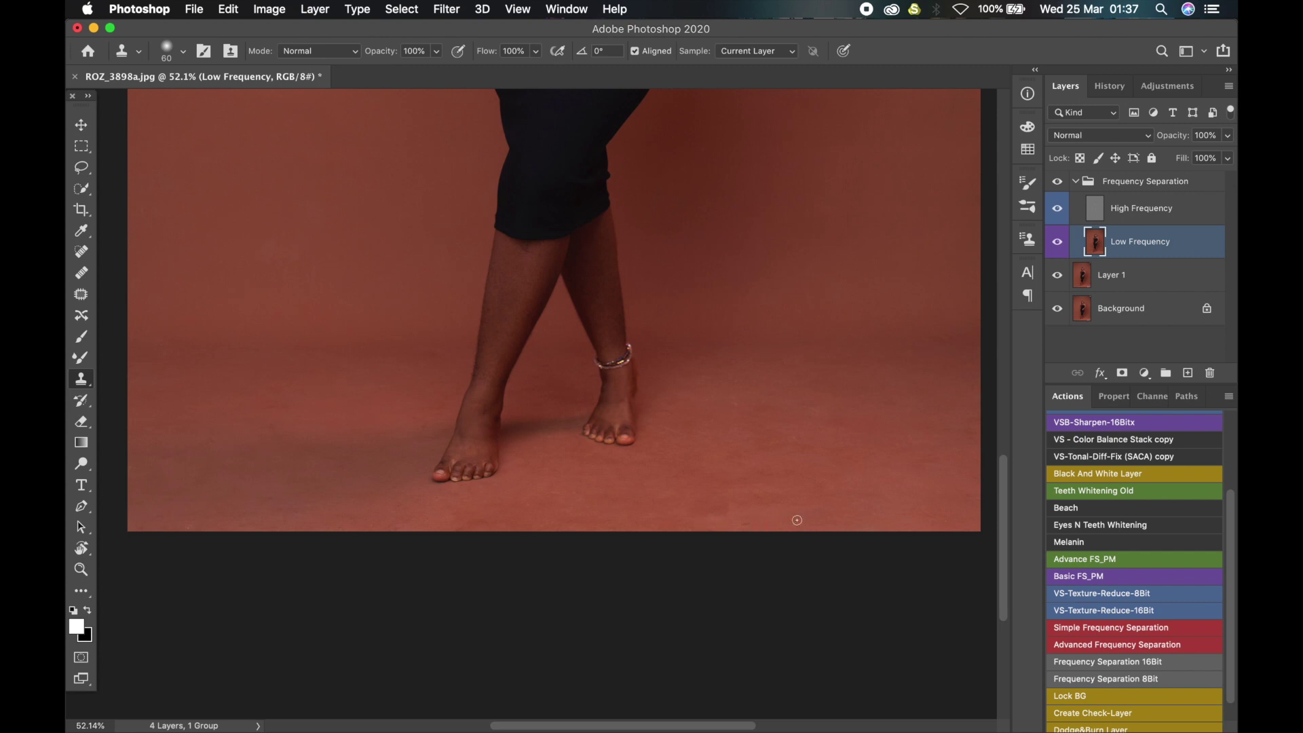
click(80, 361)
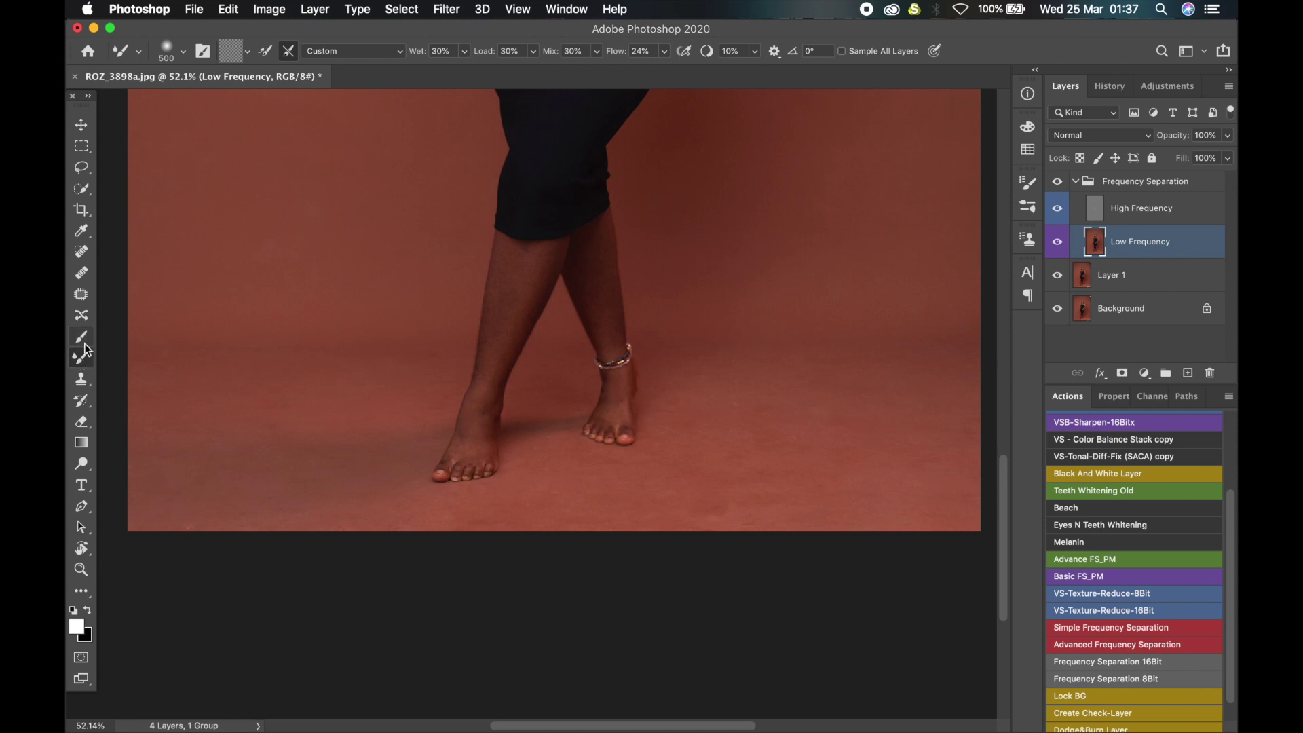
click(82, 340)
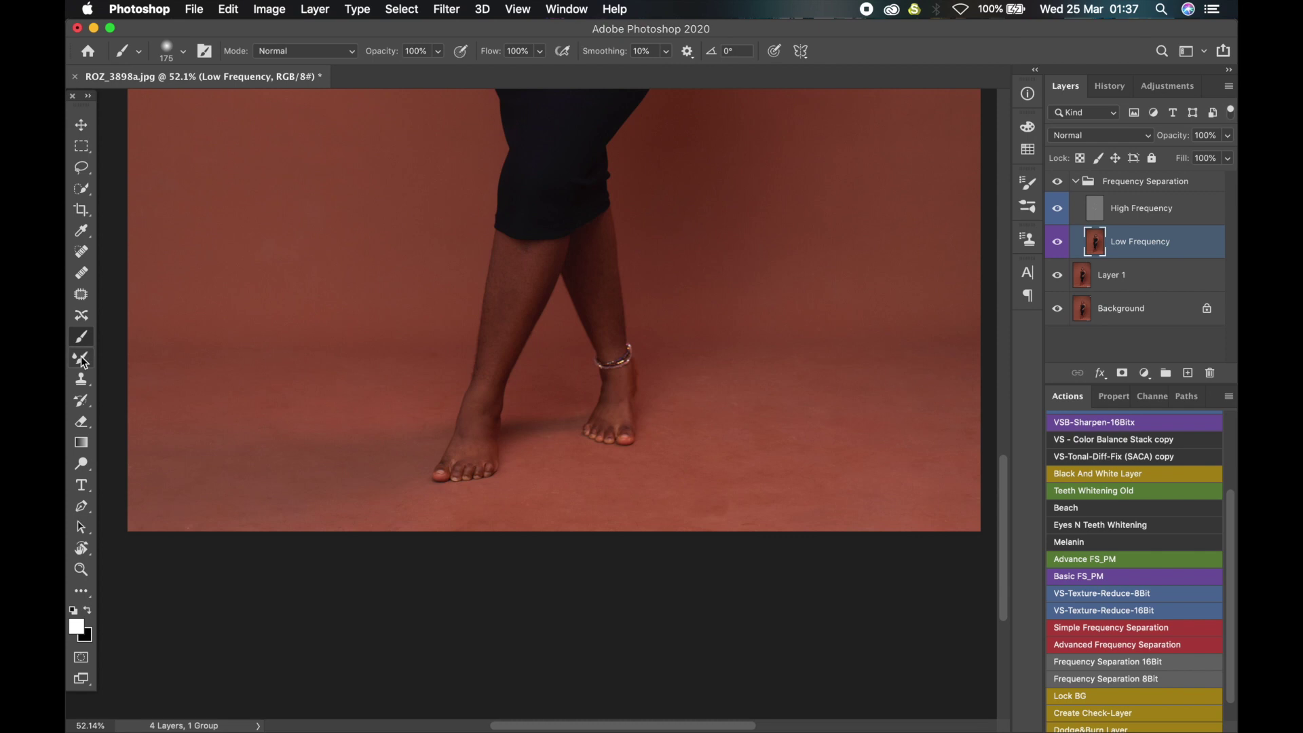
click(78, 361)
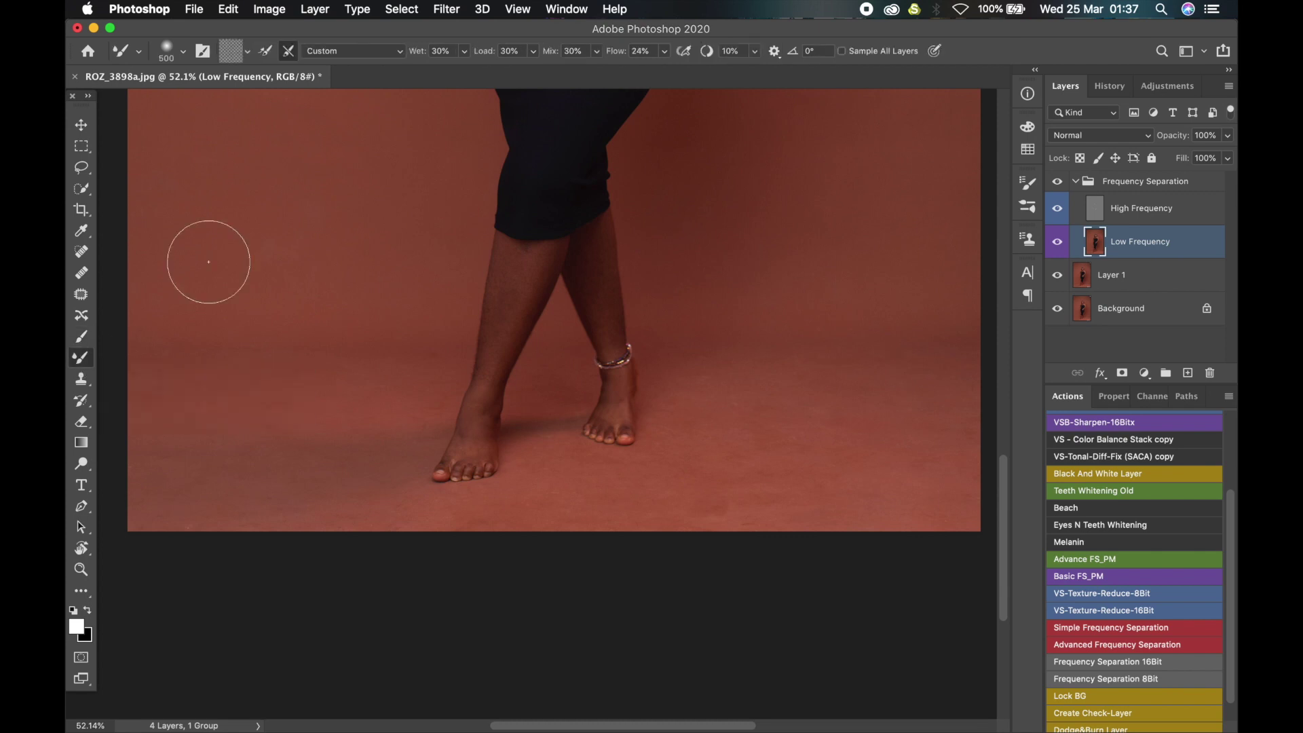
click(266, 54)
click(266, 54)
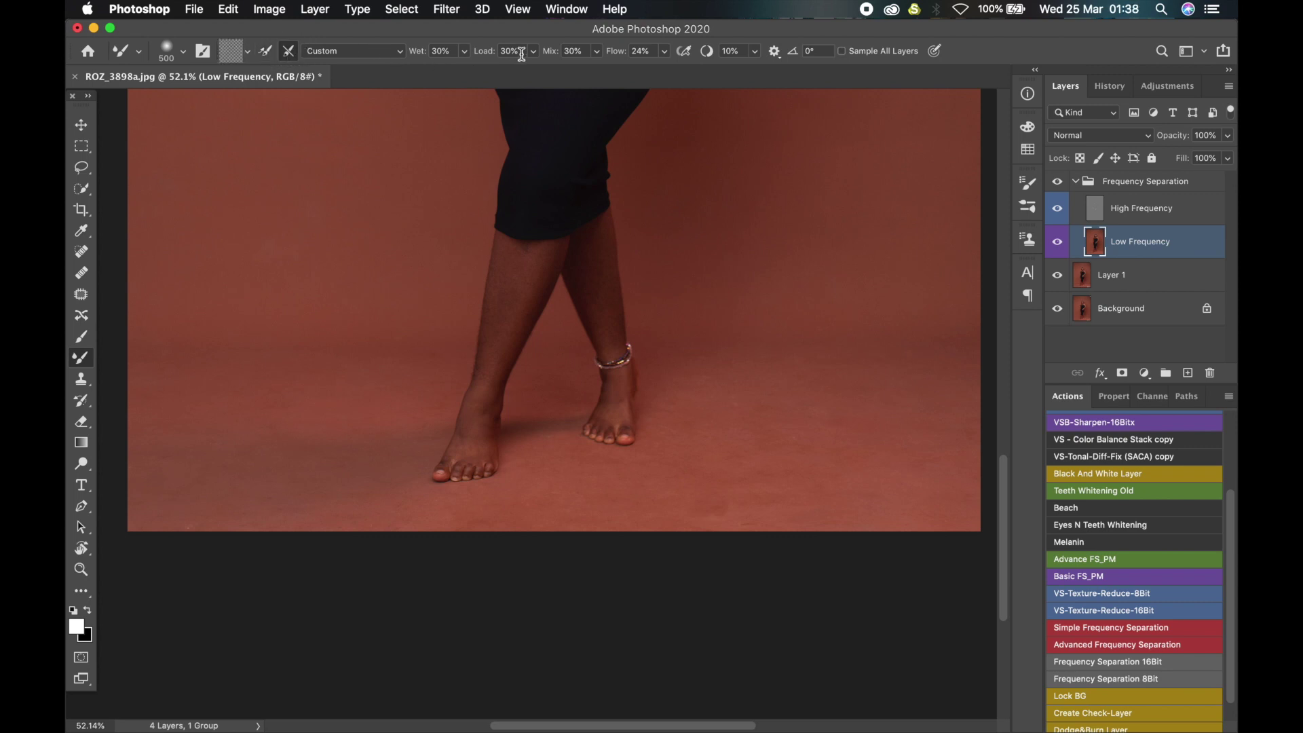
click(635, 50)
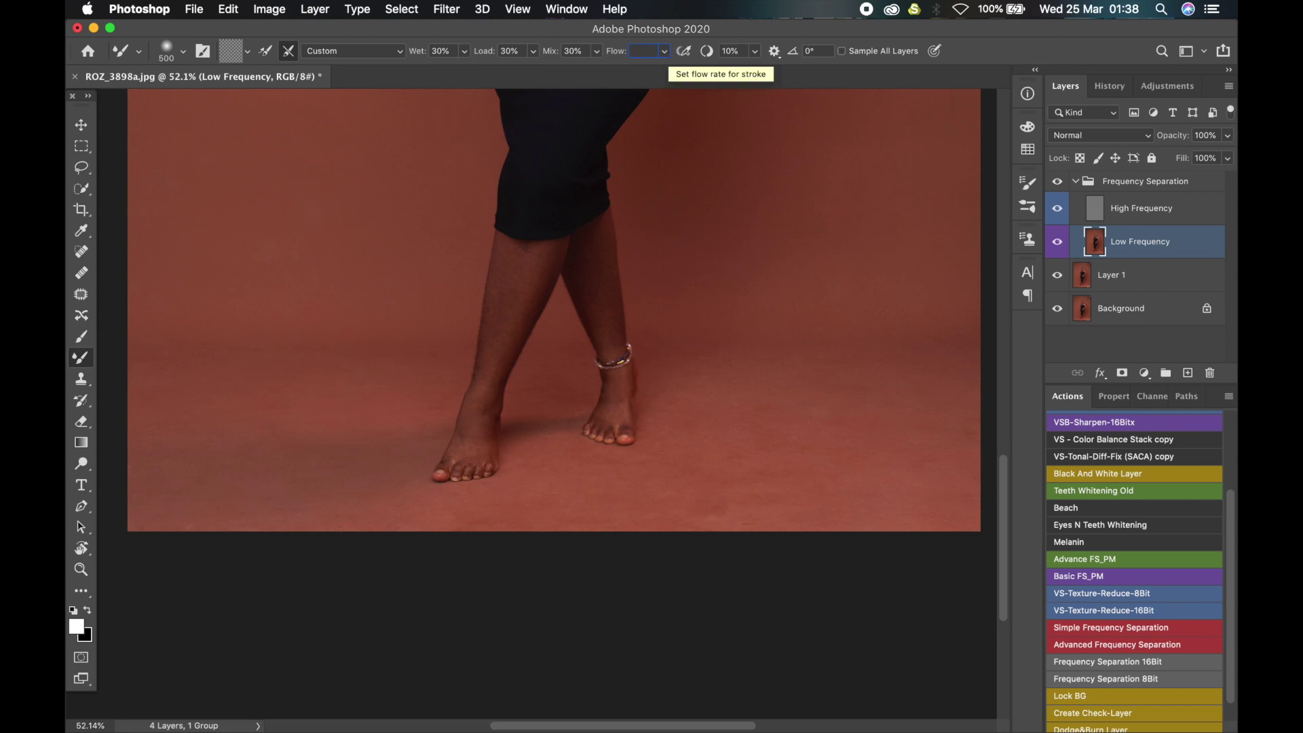
text(30)
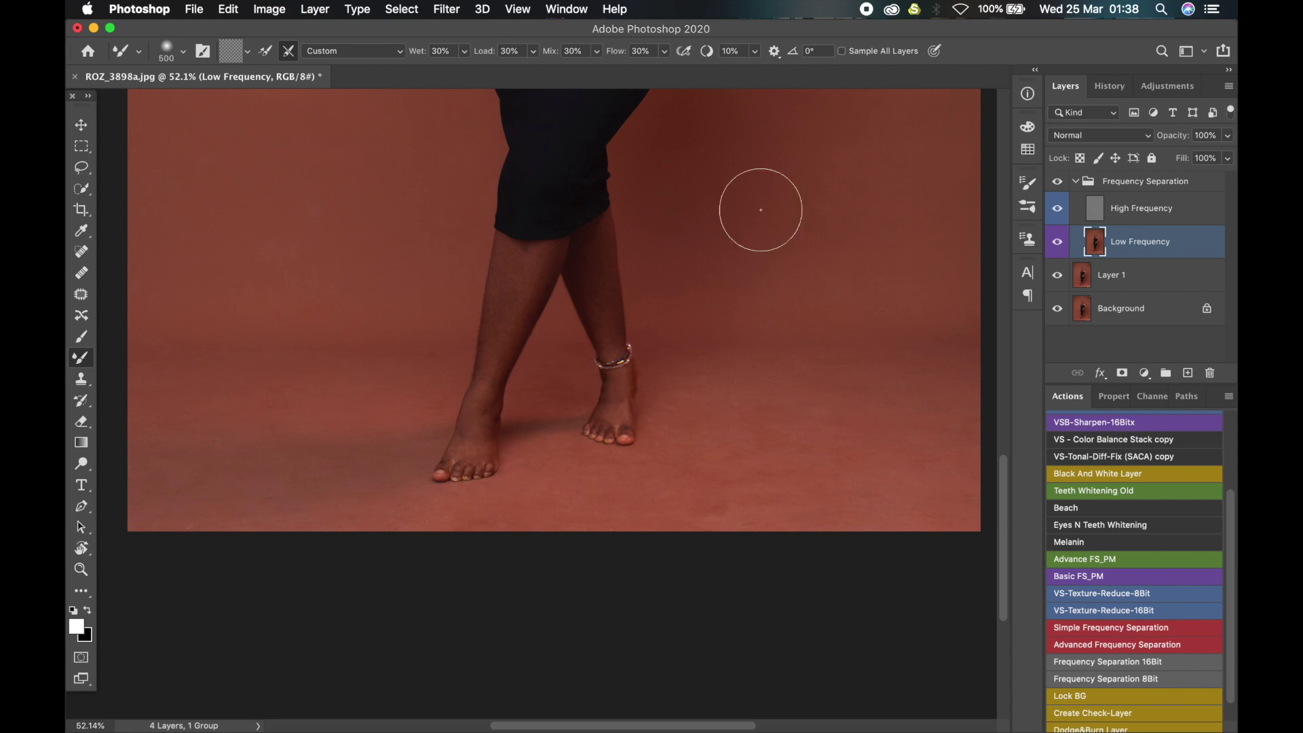
Enlarge the Mixer Brush to size 700 with the bracket keys.
scroll(752, 398, down, 1)
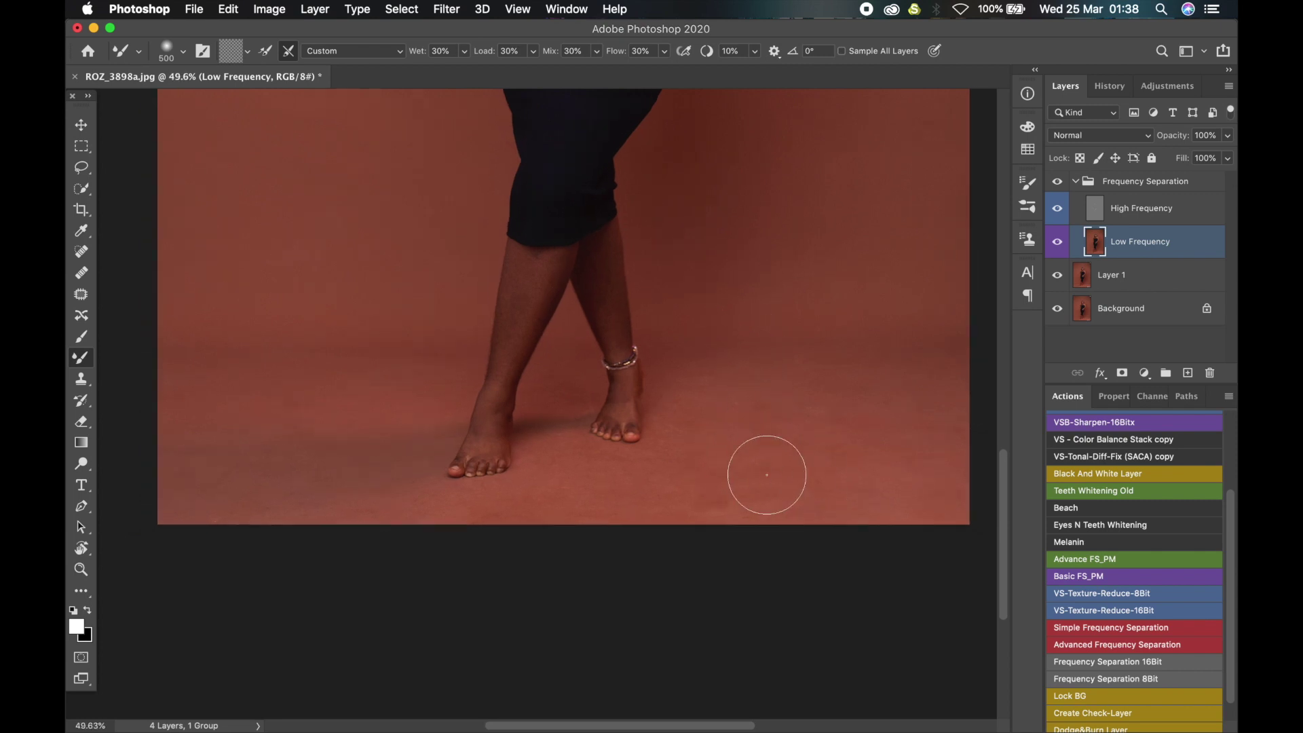
scroll(679, 421, right, 3)
scroll(678, 421, down, 1)
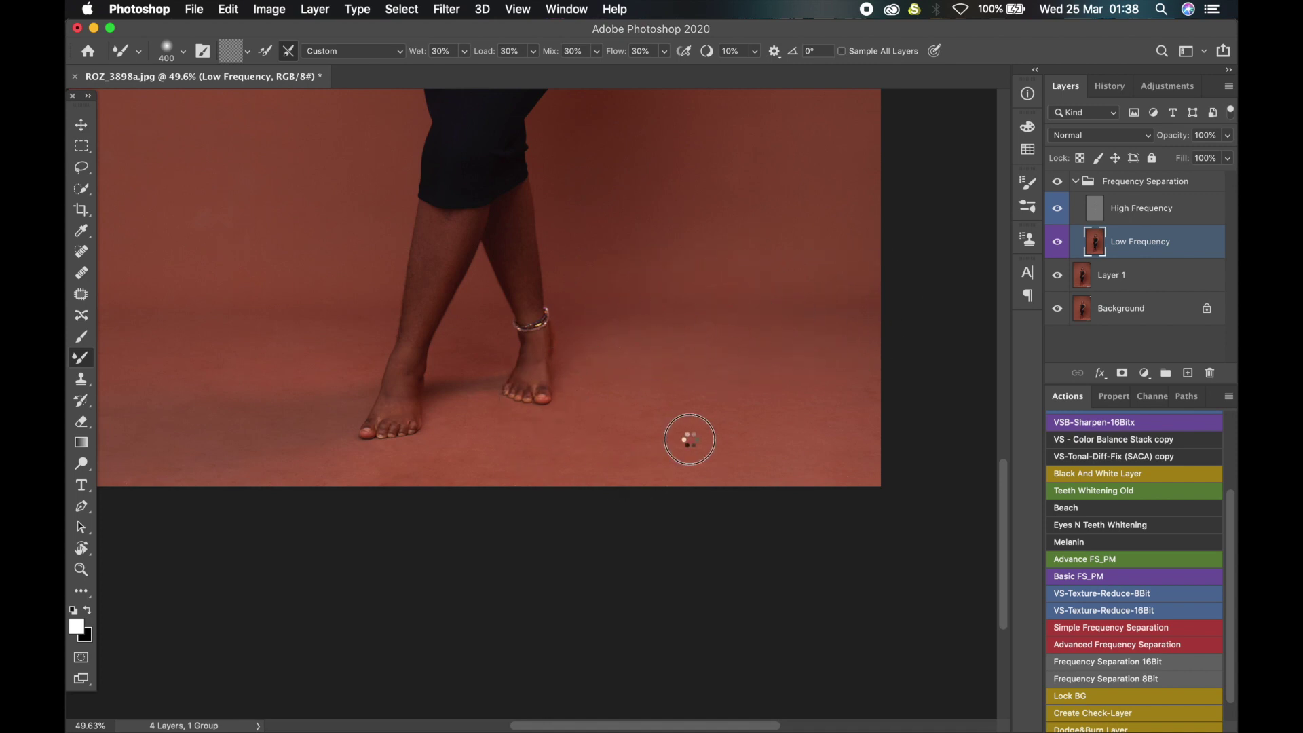
scroll(779, 440, left, 5)
scroll(779, 440, up, 1)
key(bracketright)
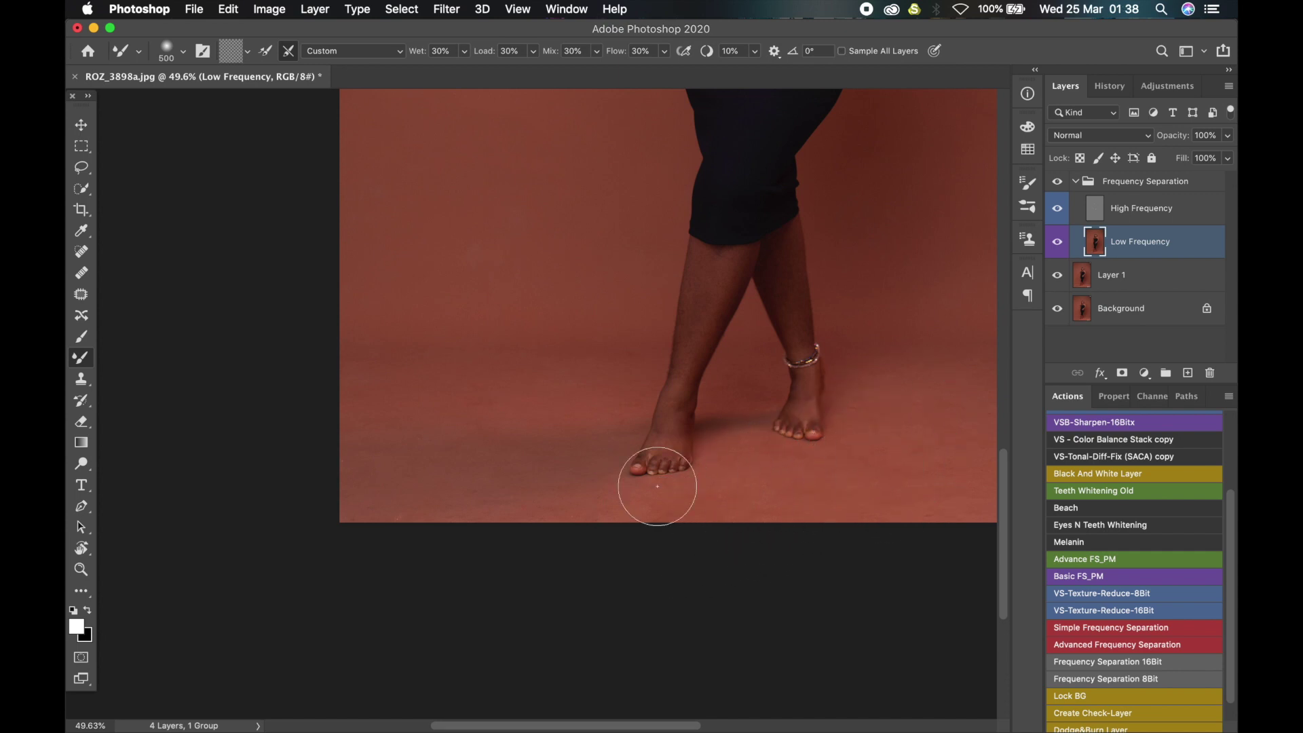
key(bracketright)
key(bracketright)
key(bracketleft)
key(bracketleft)
key(bracketleft)
key(bracketleft)
key(bracketleft)
key(bracketleft)
key(bracketleft)
key(bracketleft)
key(bracketleft)
key(bracketleft)
key(bracketleft)
key(bracketleft)
key(bracketleft)
key(bracketleft)
key(bracketleft)
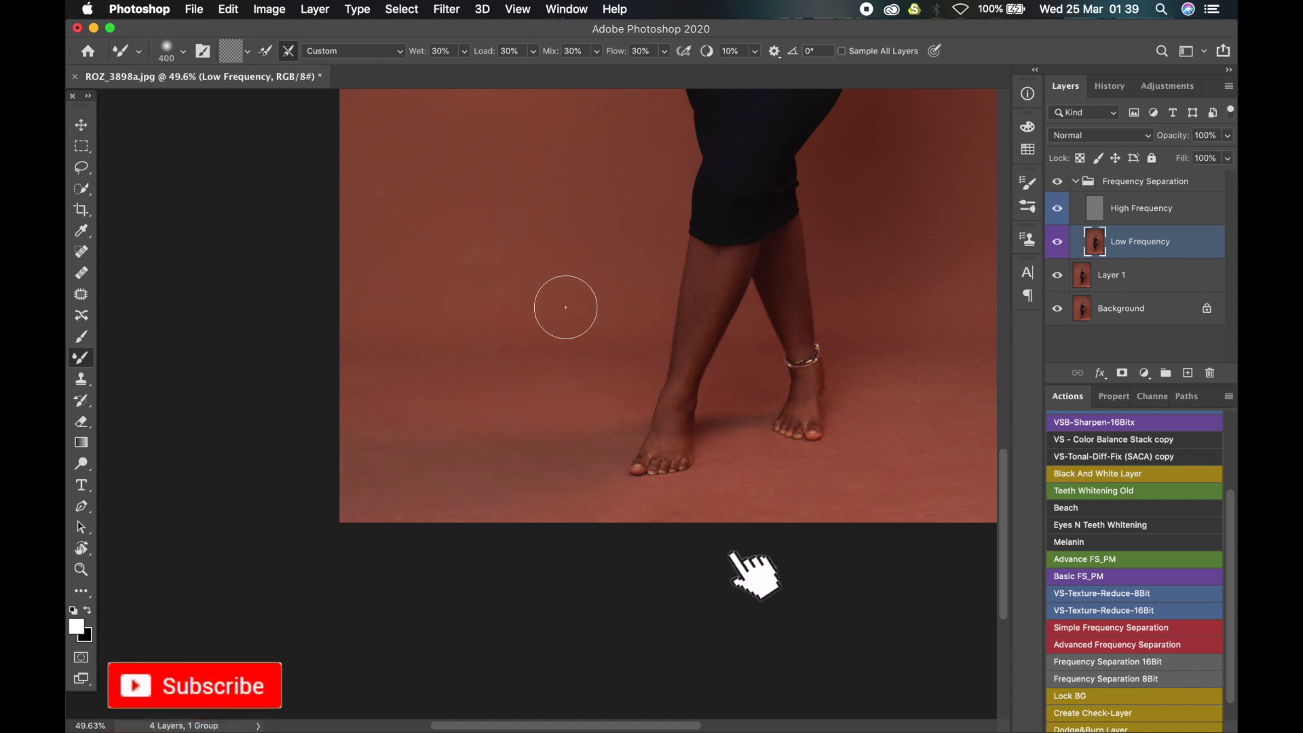
key(bracketright)
key(bracketright)
key(bracketright)
key(bracketright)
Pan across the whole rust backdrop, then fit the image to the window.
scroll(456, 416, up, 5)
scroll(456, 416, right, 4)
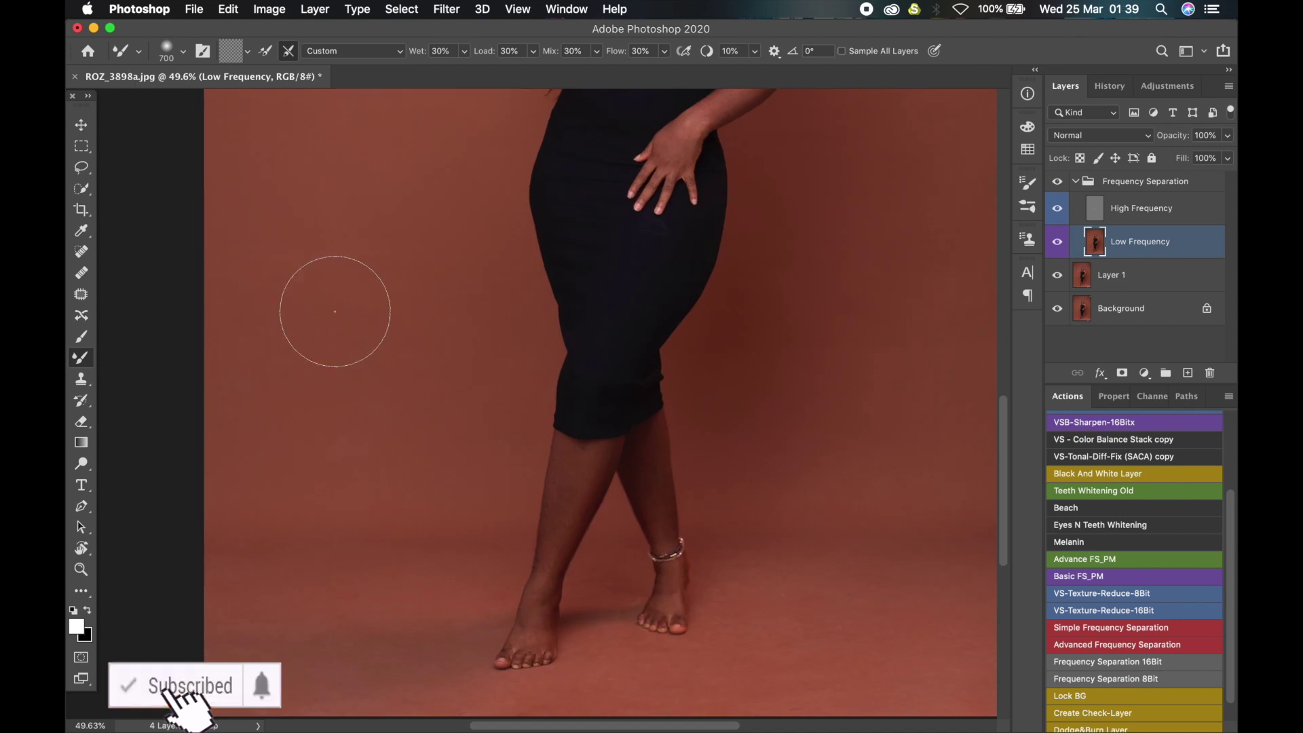
scroll(407, 512, right, 2)
scroll(340, 367, up, 10)
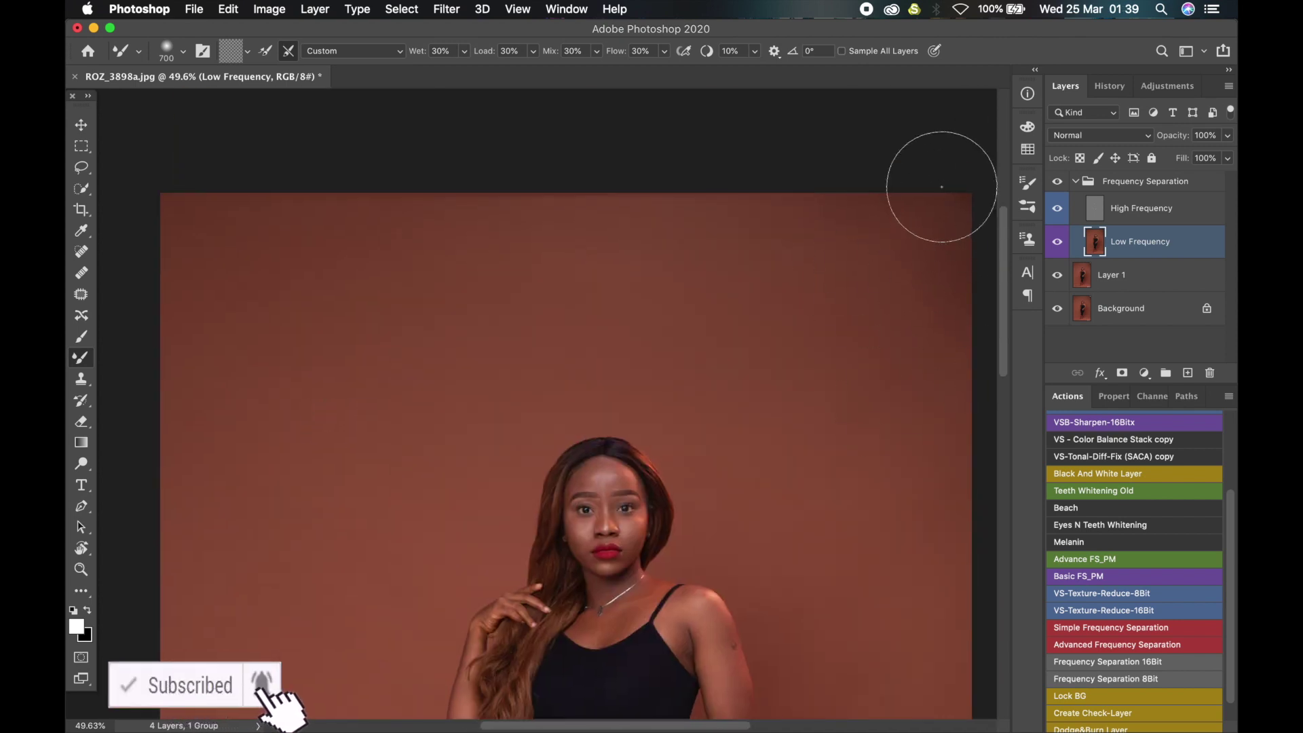
scroll(705, 338, down, 10)
scroll(706, 338, right, 3)
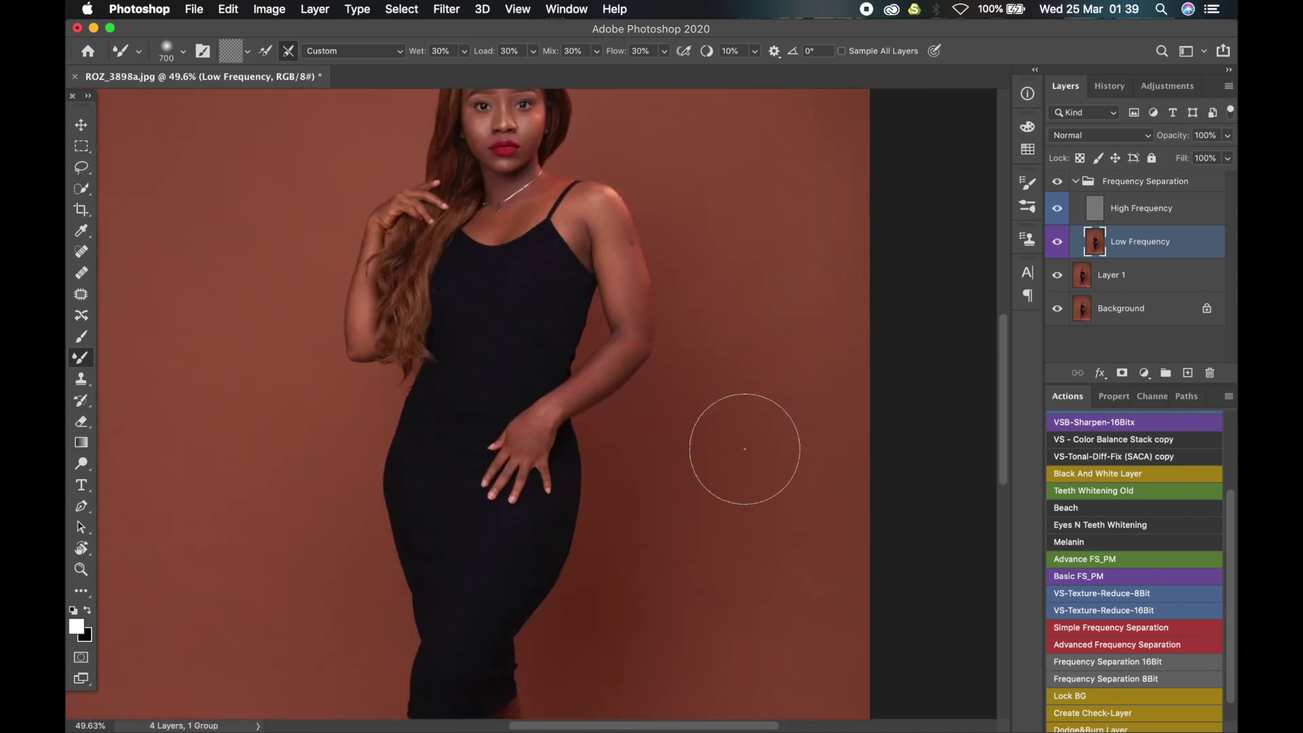
scroll(785, 284, down, 5)
scroll(774, 305, left, 2)
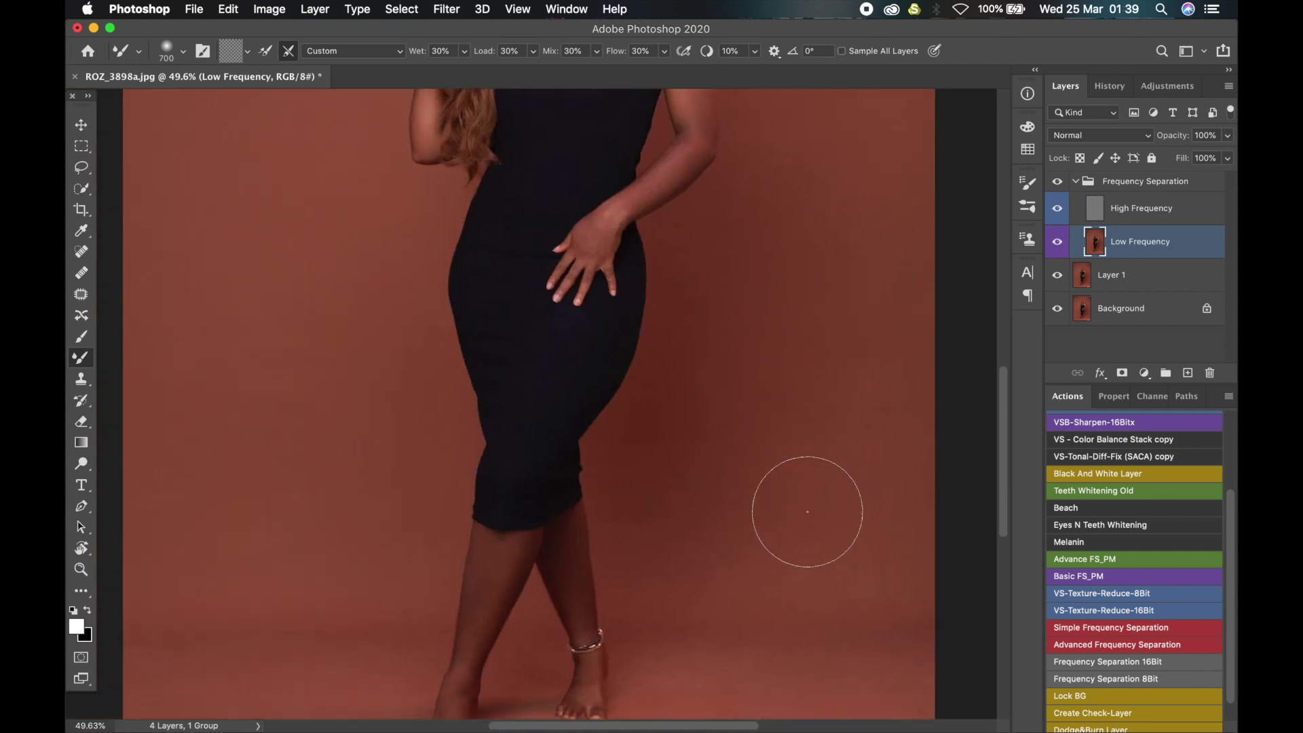
scroll(781, 519, up, 4)
key(super+0)
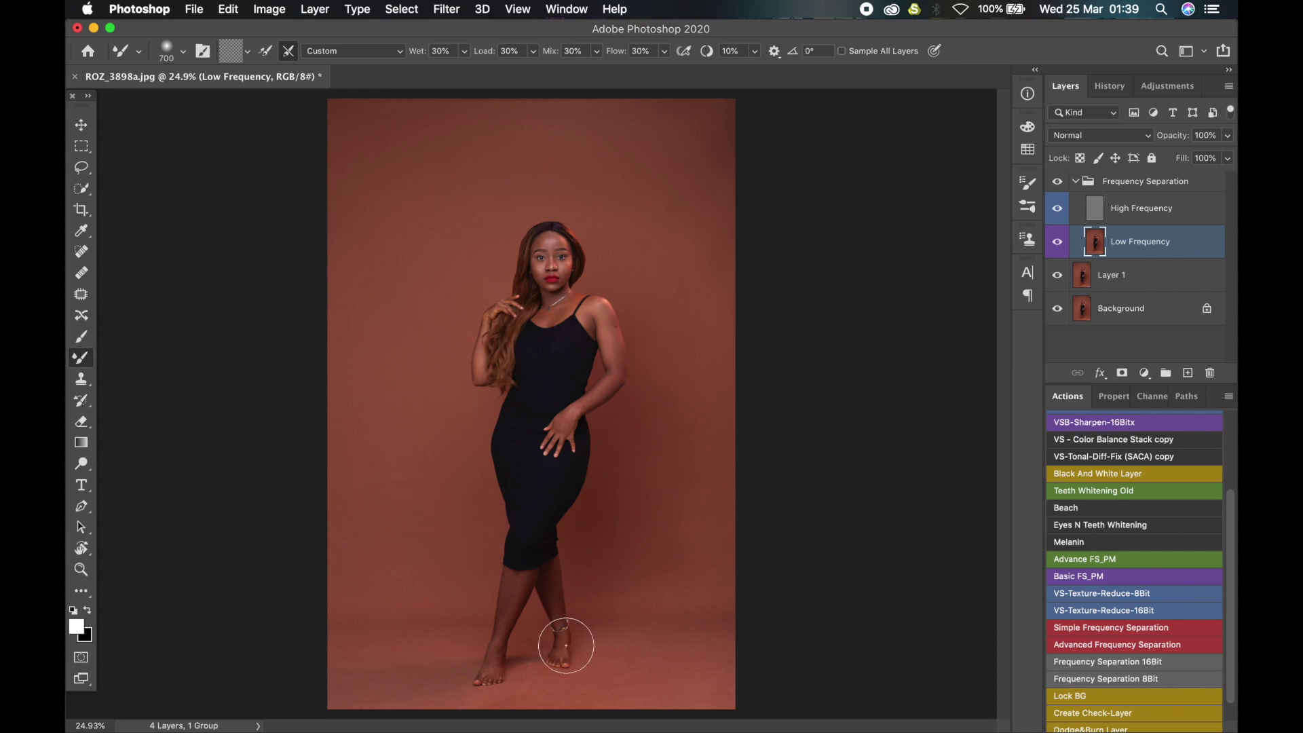
scroll(488, 661, up, 5)
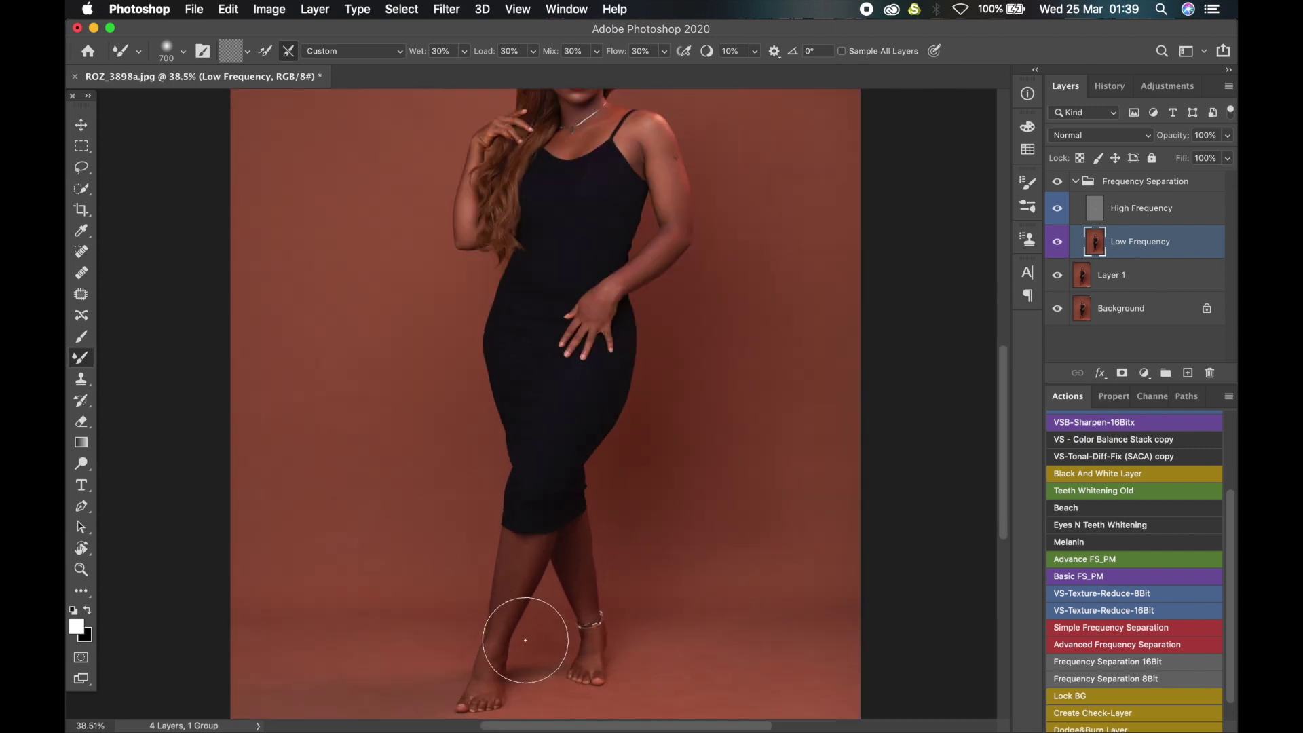
drag(573, 618, 585, 444)
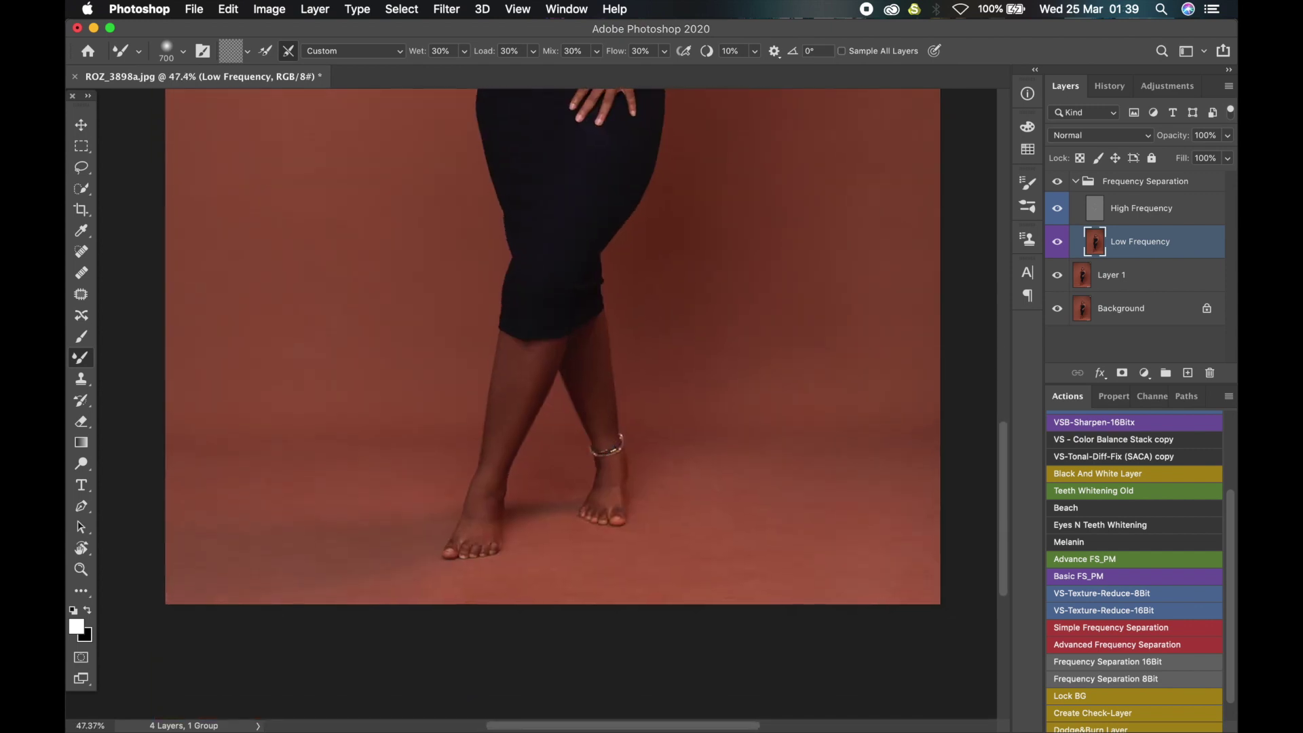
click(1062, 188)
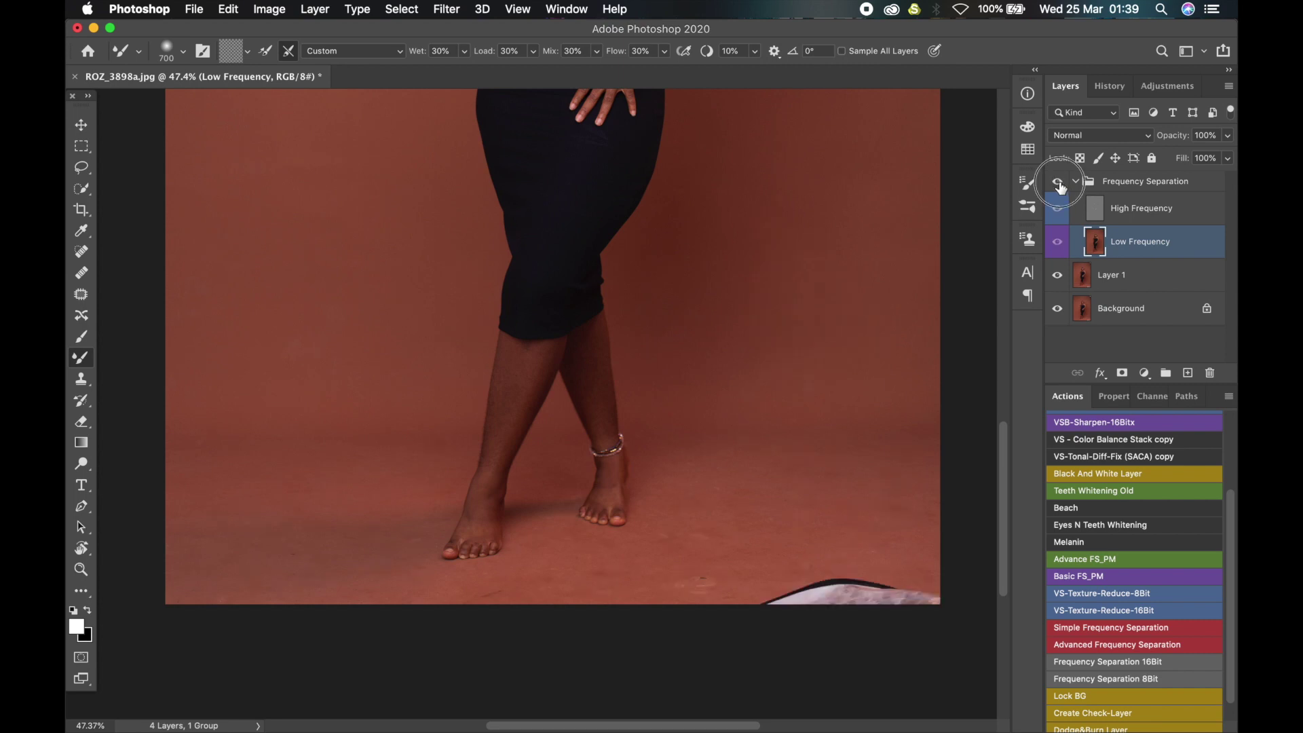
scroll(703, 567, up, 3)
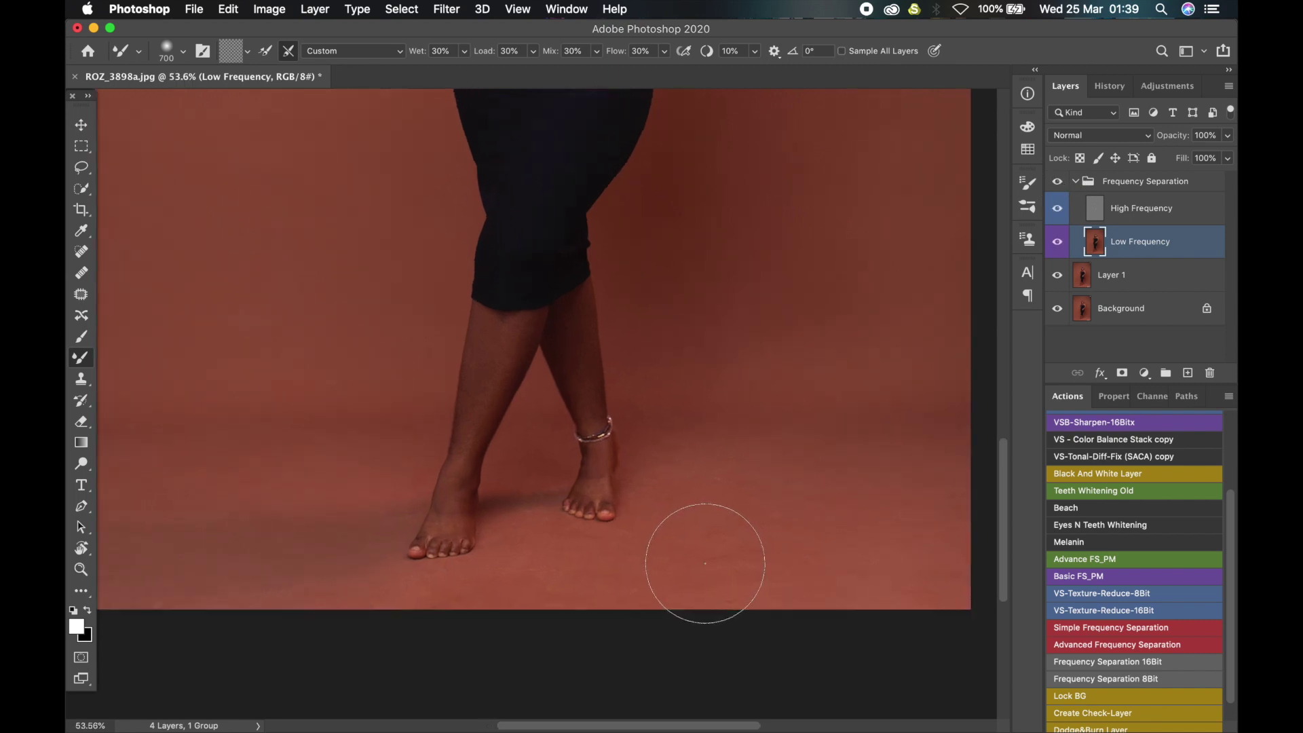
scroll(703, 566, up, 8)
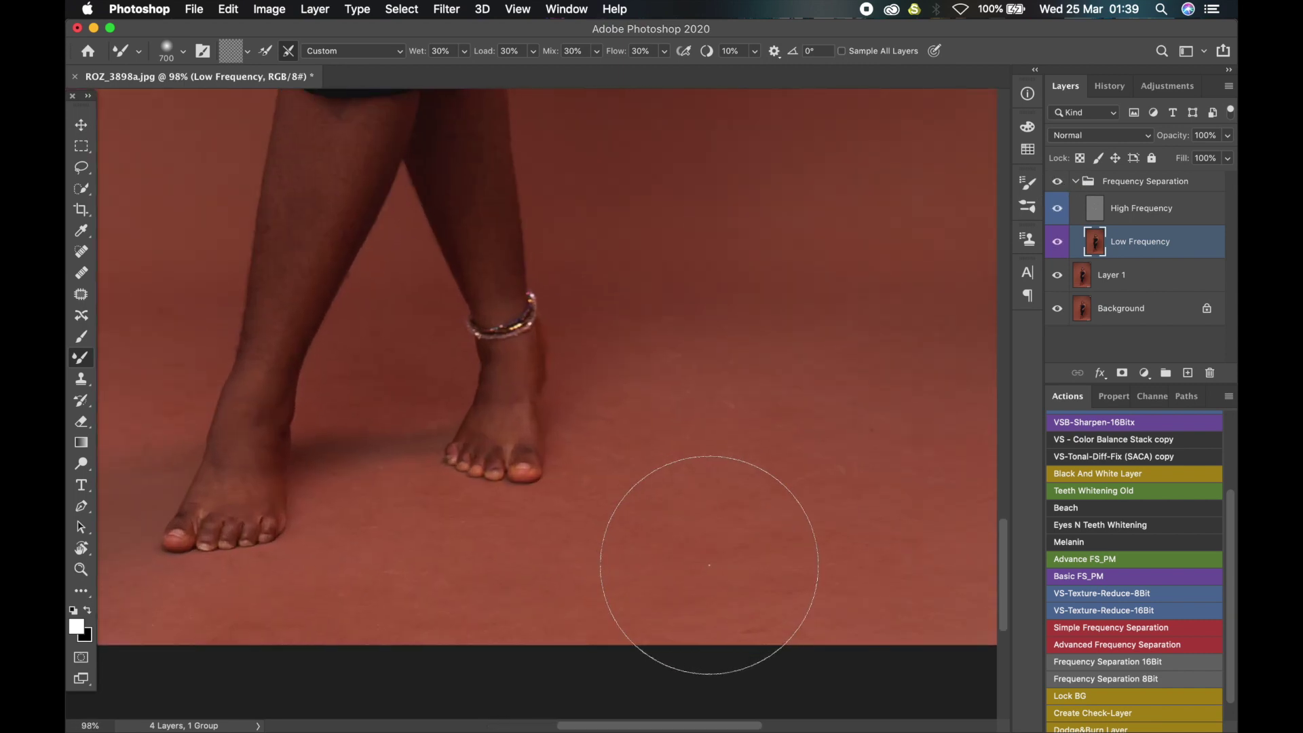
click(1060, 182)
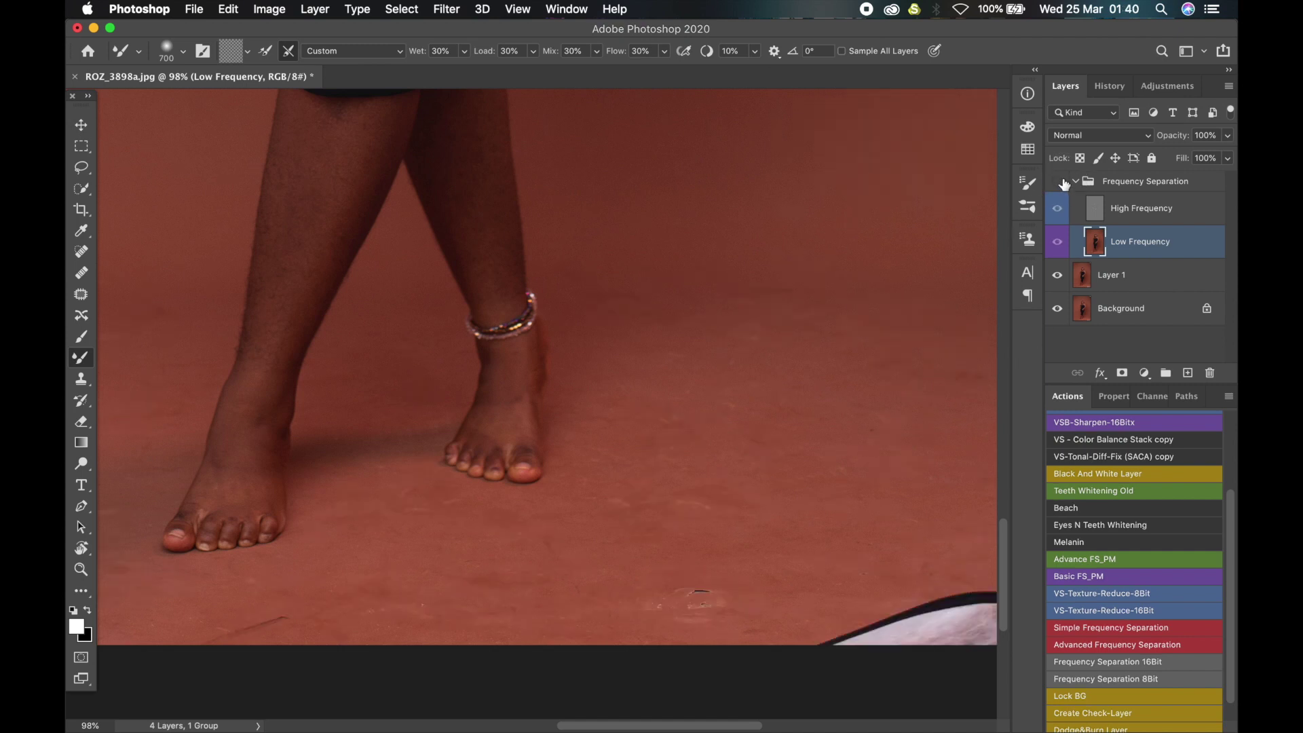
click(1060, 182)
scroll(495, 451, right, 8)
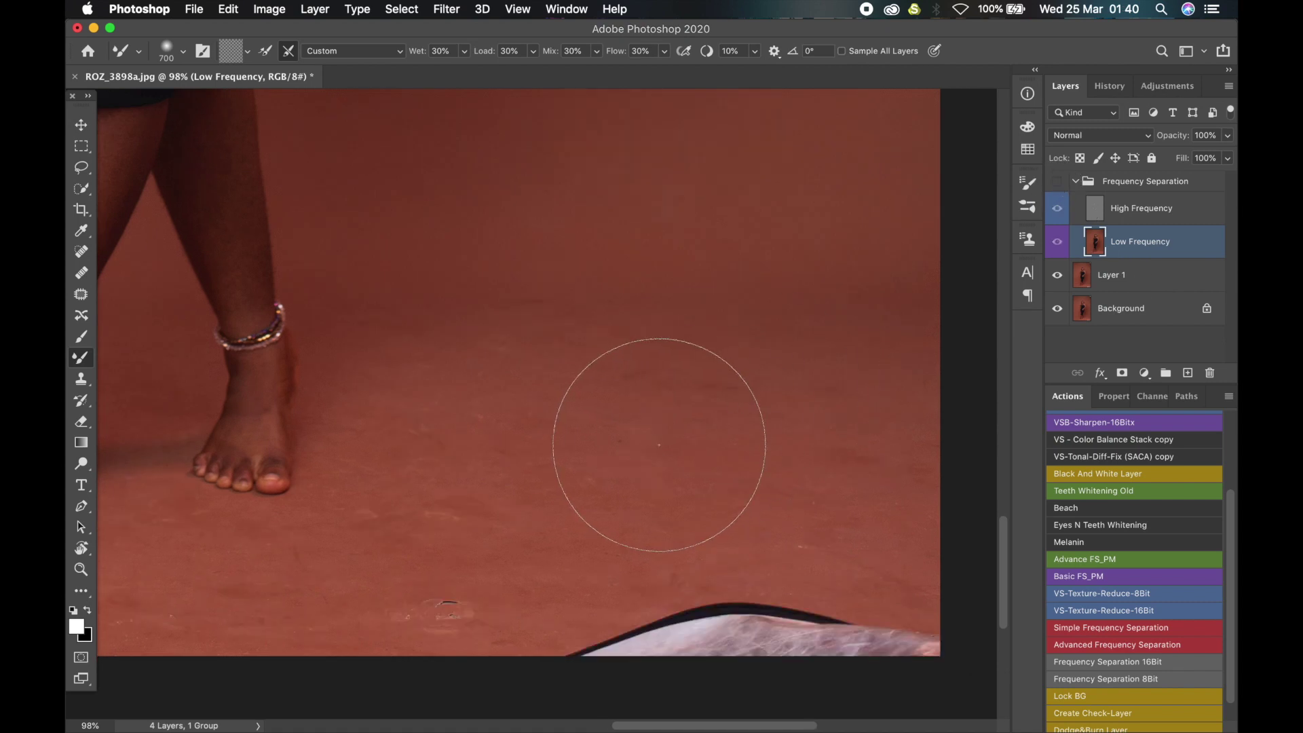
scroll(652, 445, down, 5)
scroll(651, 446, down, 5)
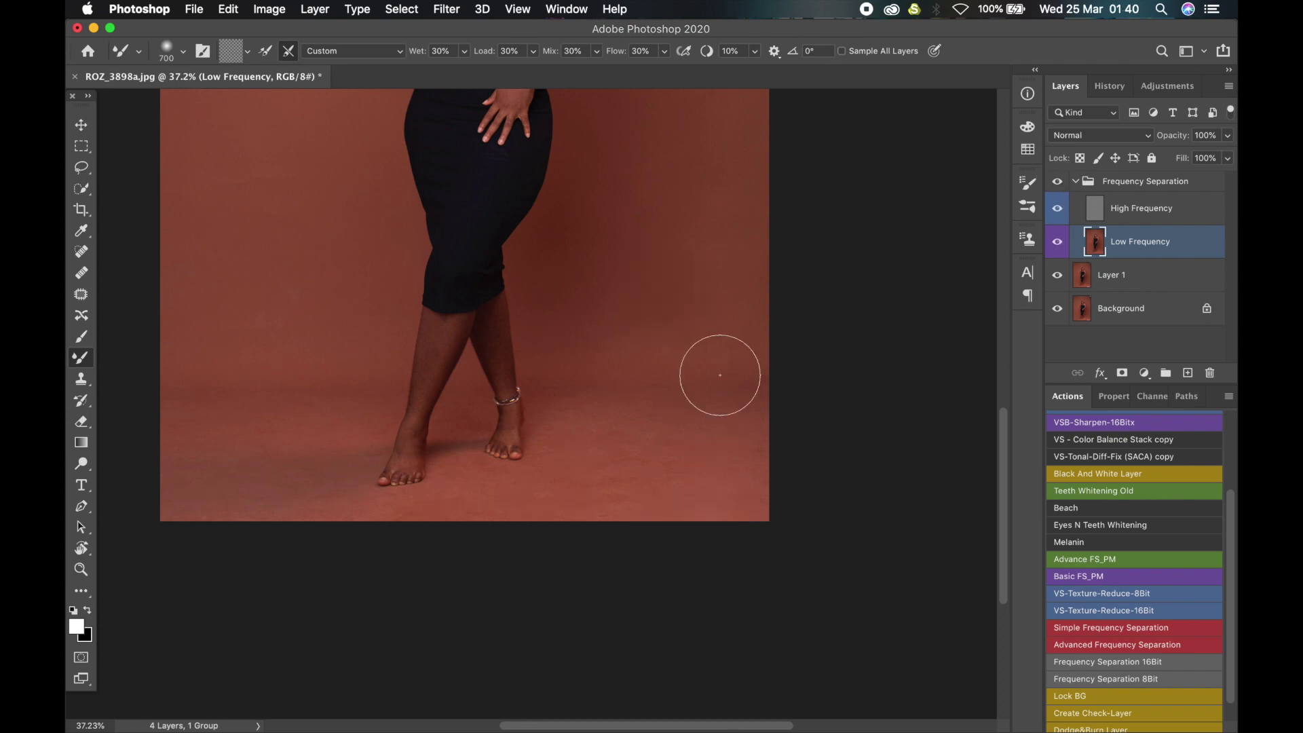
scroll(699, 391, down, 1)
scroll(689, 405, down, 2)
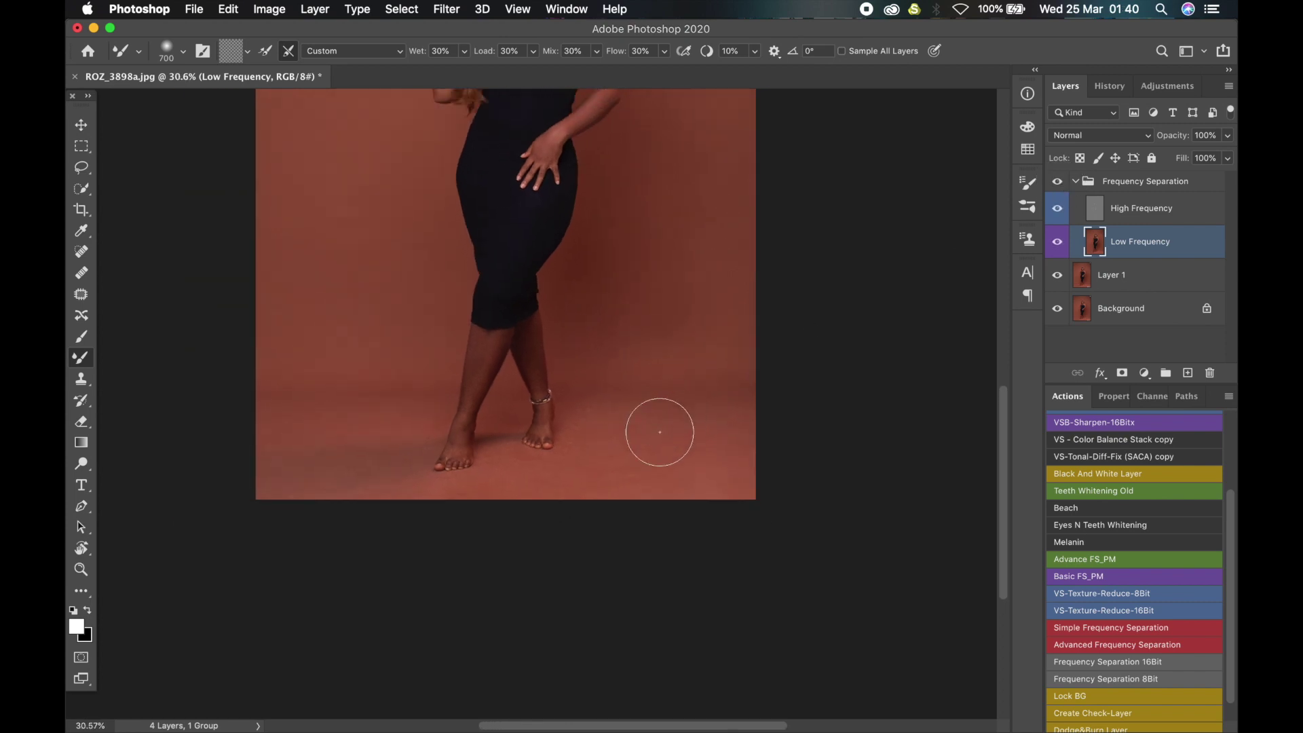
scroll(656, 434, down, 2)
scroll(656, 437, down, 2)
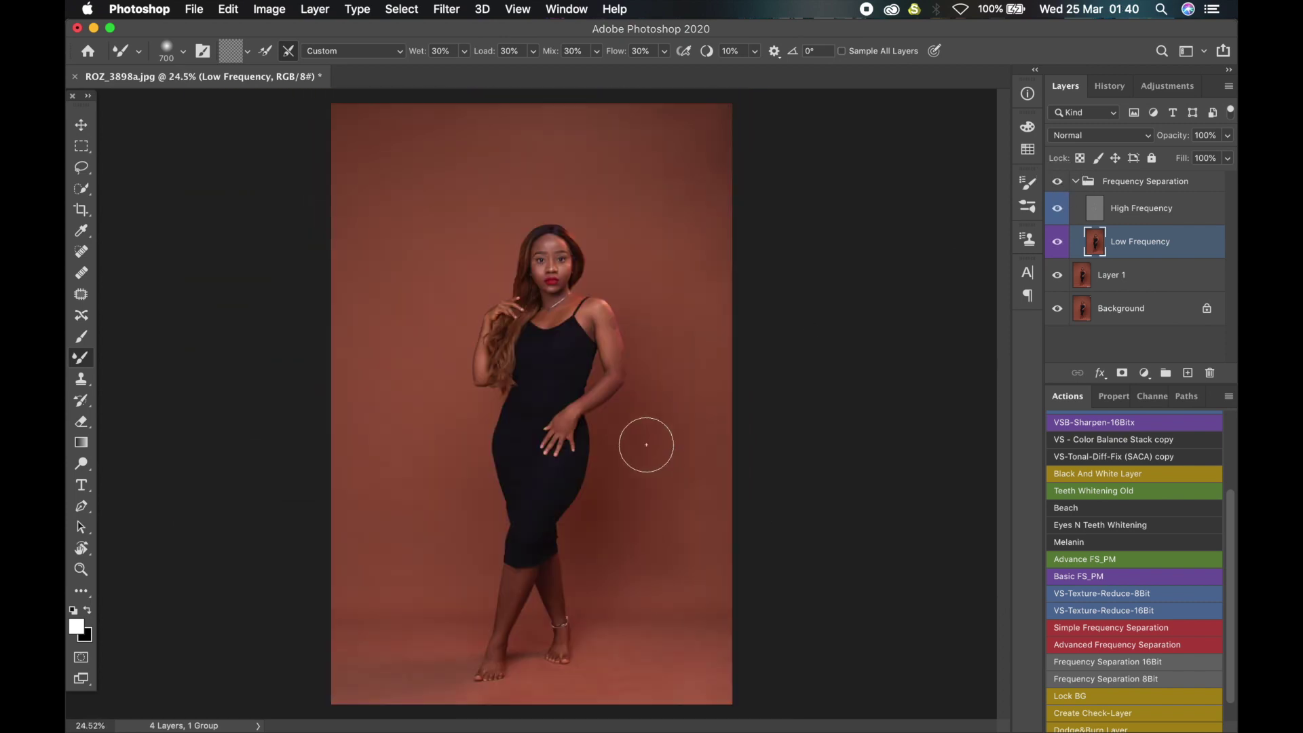
scroll(641, 485, down, 1)
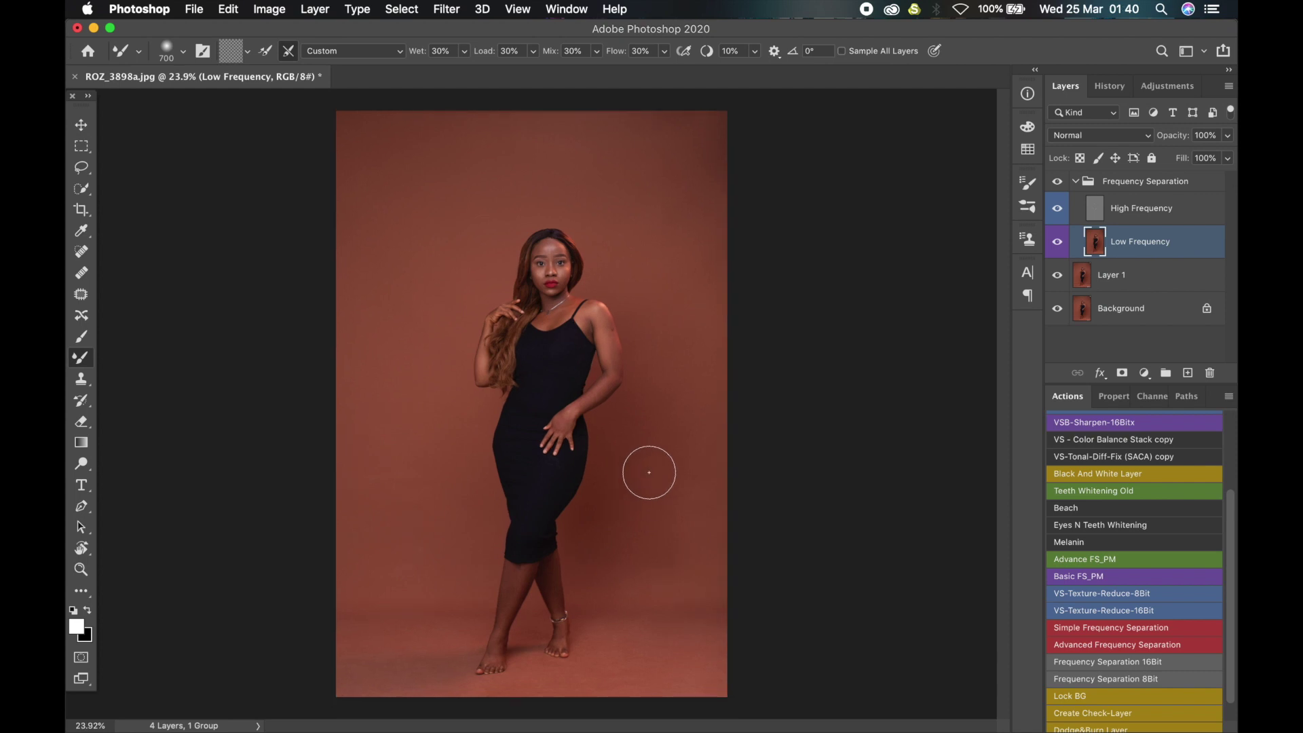